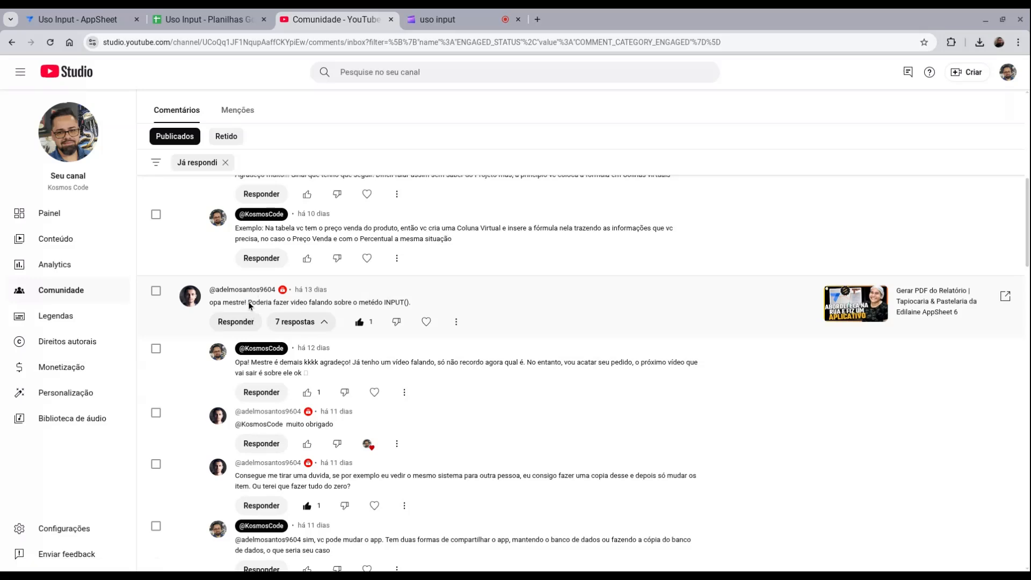
# Step: Highlight the viewer comment requesting a video about INPUT(), then close YouTube Studio and switch to the Uso Input spreadsheet in Google Sheets
pyautogui.moveTo(252, 300); pyautogui.dragTo(418, 304)
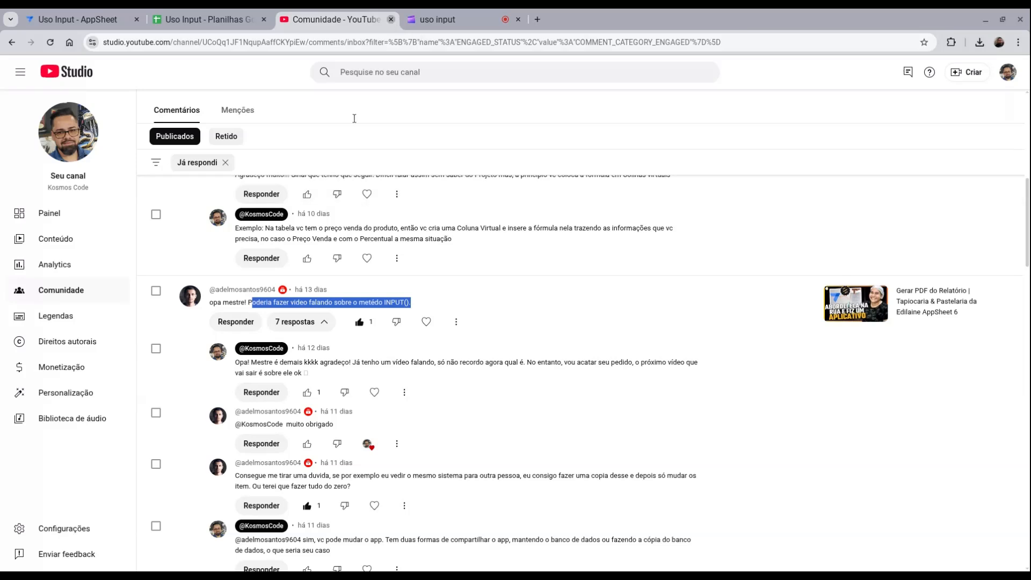
pyautogui.click(391, 19)
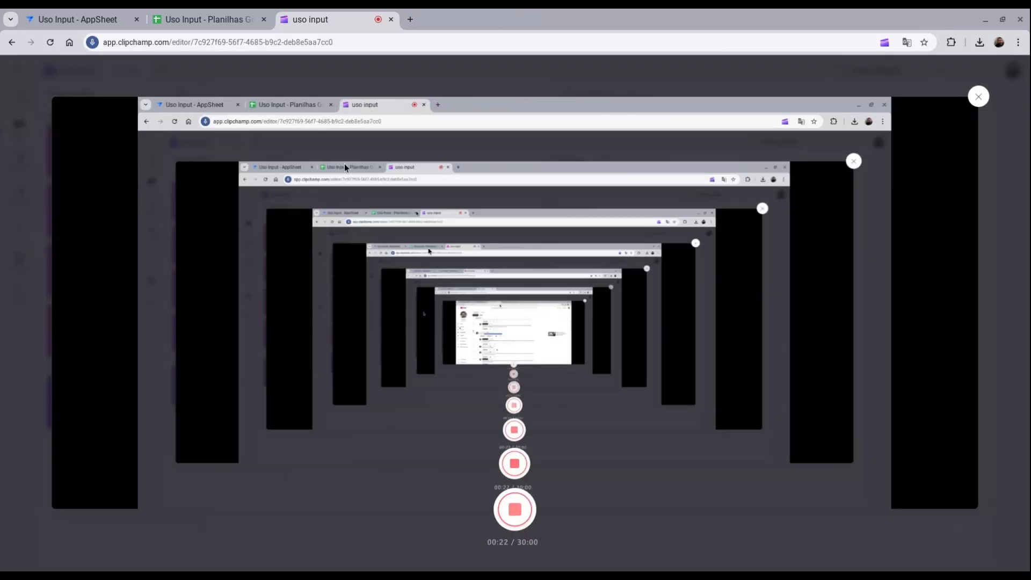
pyautogui.click(209, 19)
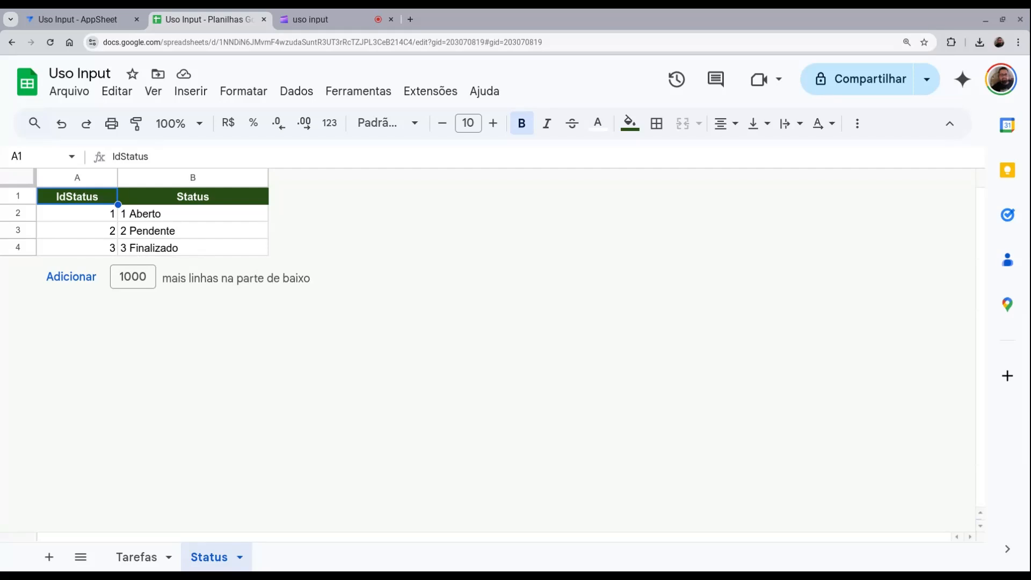
# Step: Examine the Status sheet's IdStatus keys and their matching labels 1 Aberto, 2 Pendente and 3 Finalizado
pyautogui.click(200, 220)
pyautogui.click(213, 232)
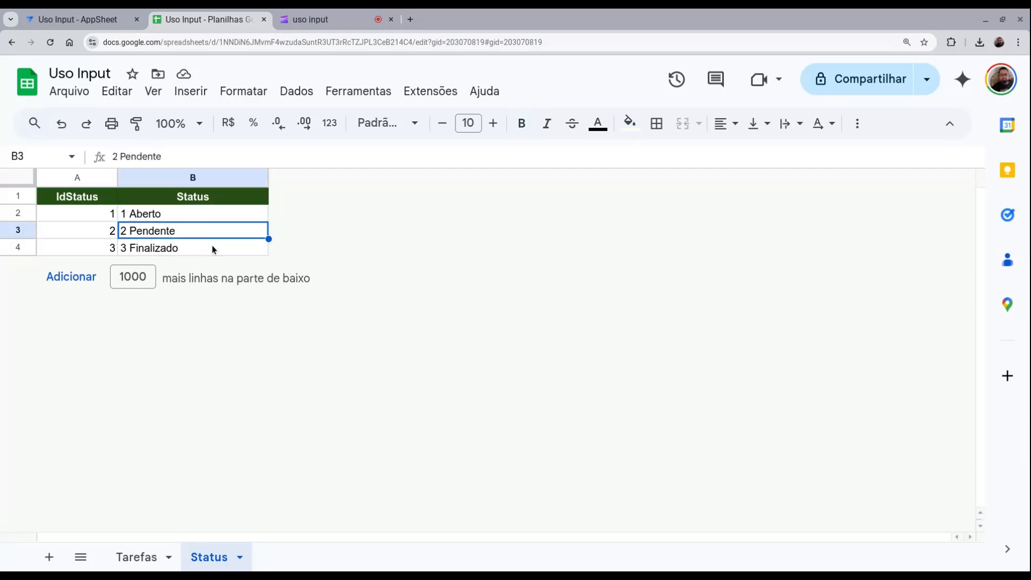
pyautogui.click(211, 247)
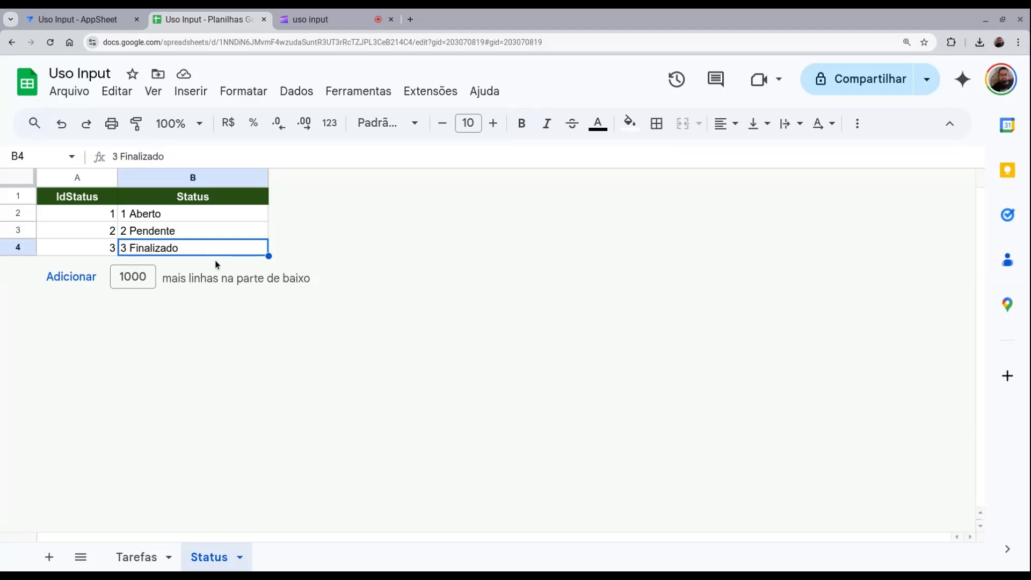
pyautogui.click(88, 178)
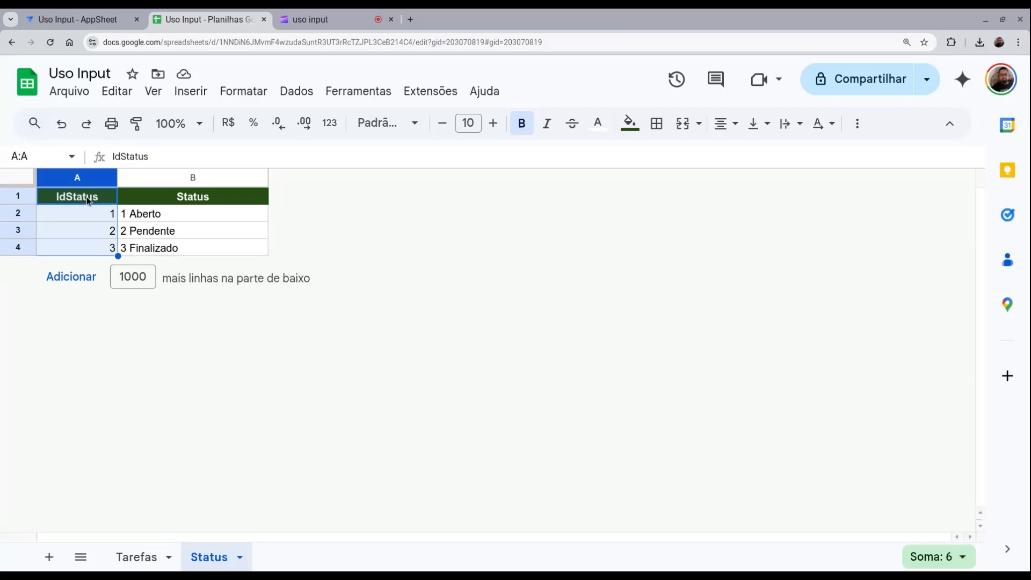
pyautogui.click(104, 215)
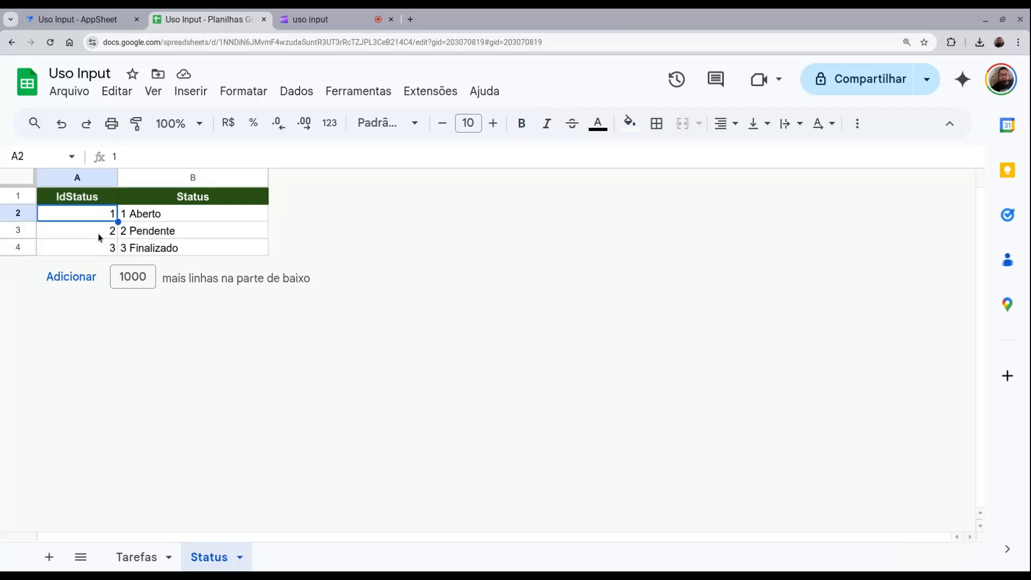
pyautogui.click(98, 234)
pyautogui.click(99, 253)
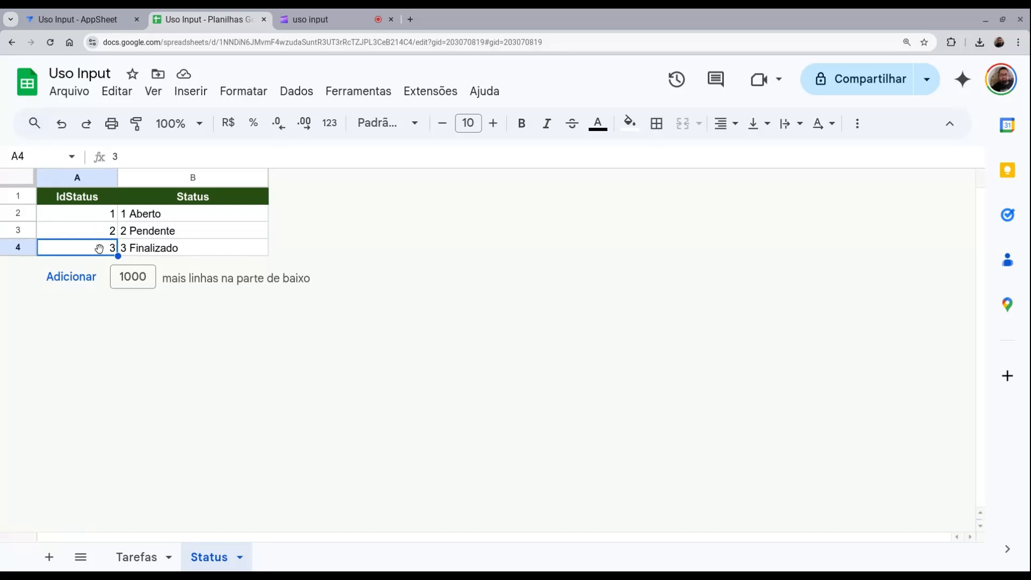
pyautogui.click(165, 217)
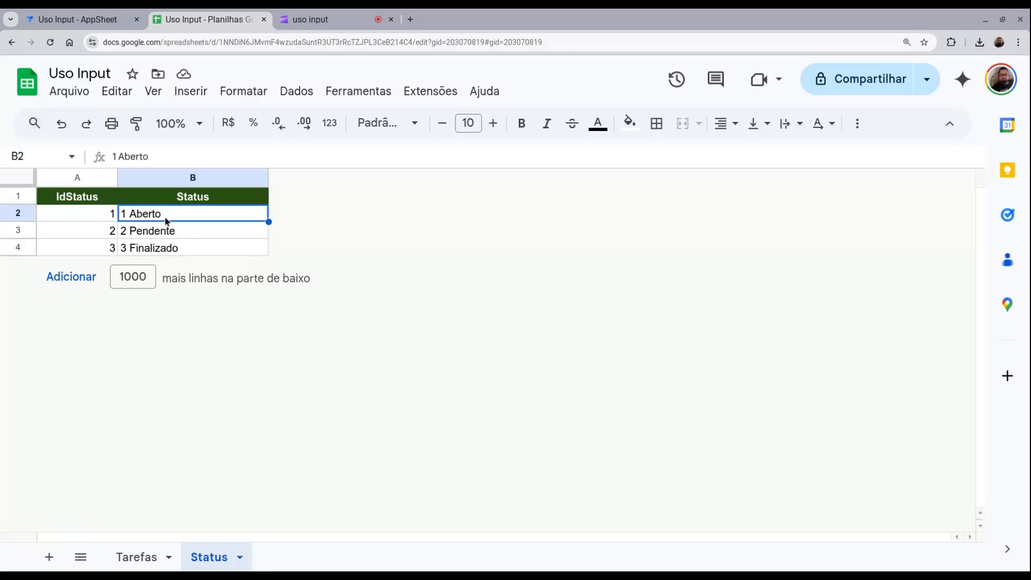
pyautogui.click(167, 233)
pyautogui.click(169, 249)
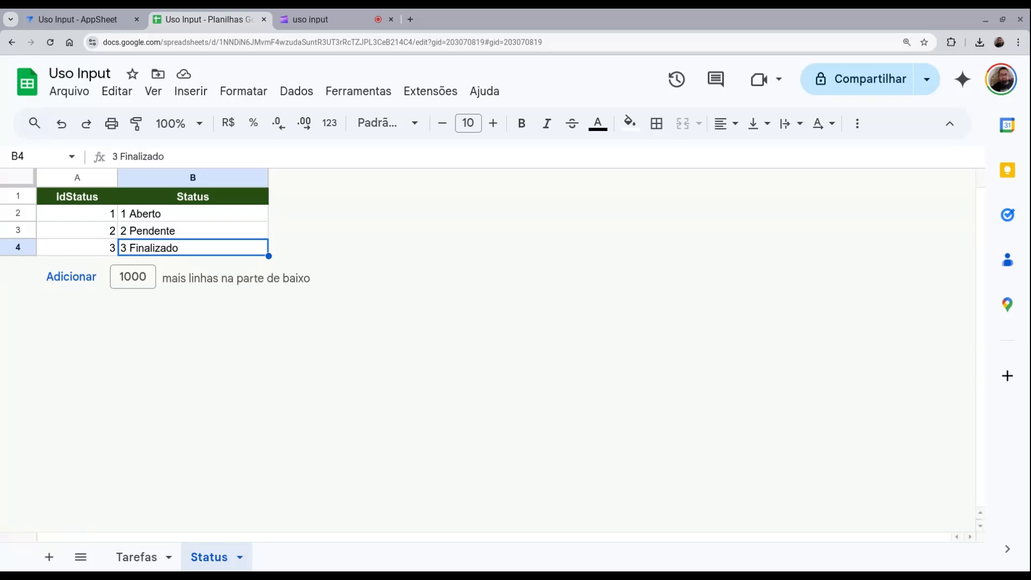
pyautogui.click(139, 215)
pyautogui.click(146, 233)
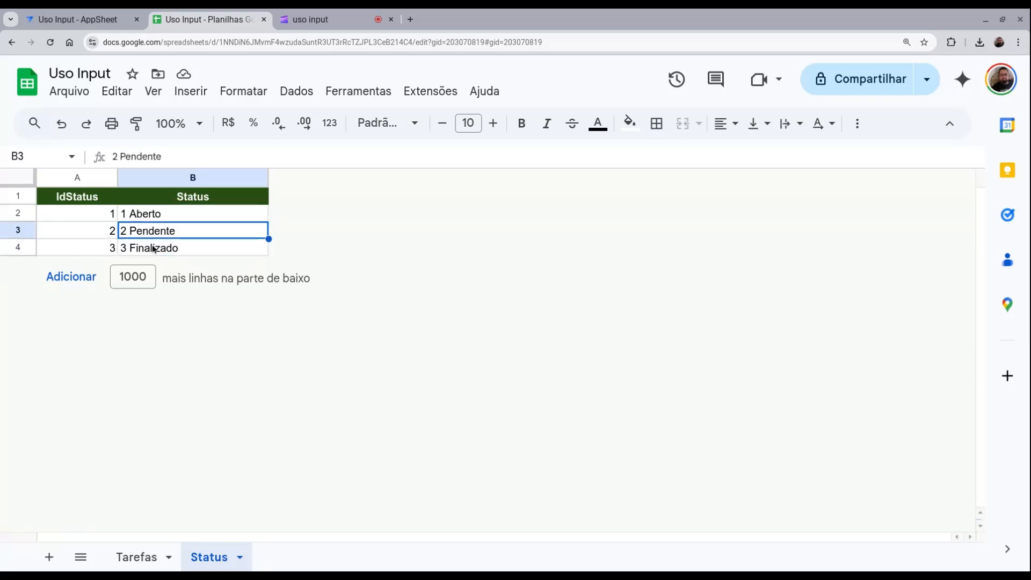
pyautogui.click(154, 248)
# Step: Examine the Registro, Descricao and Status columns of the Tarefas sheet, including the status values of the four tasks
pyautogui.click(138, 557)
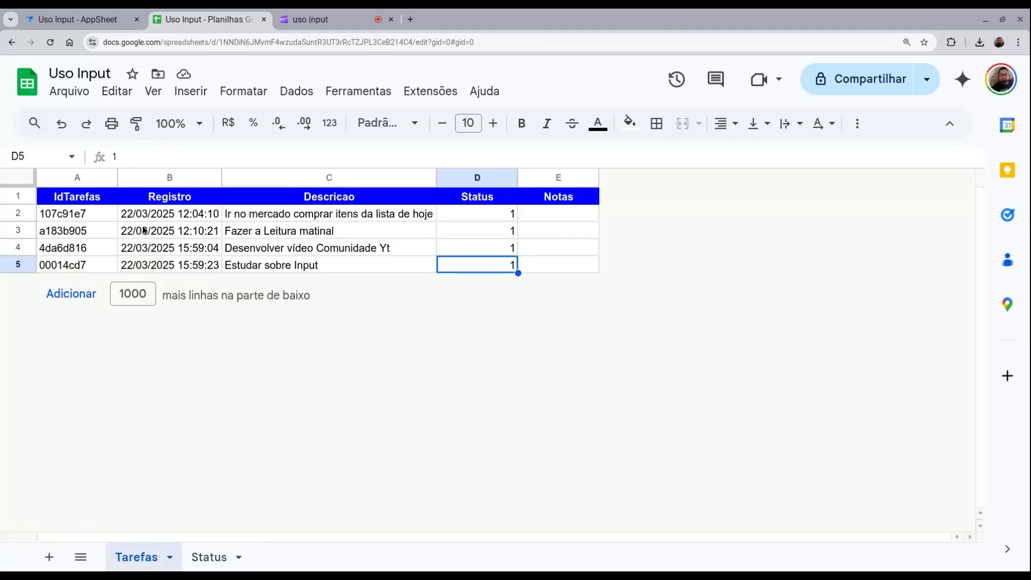
pyautogui.click(167, 180)
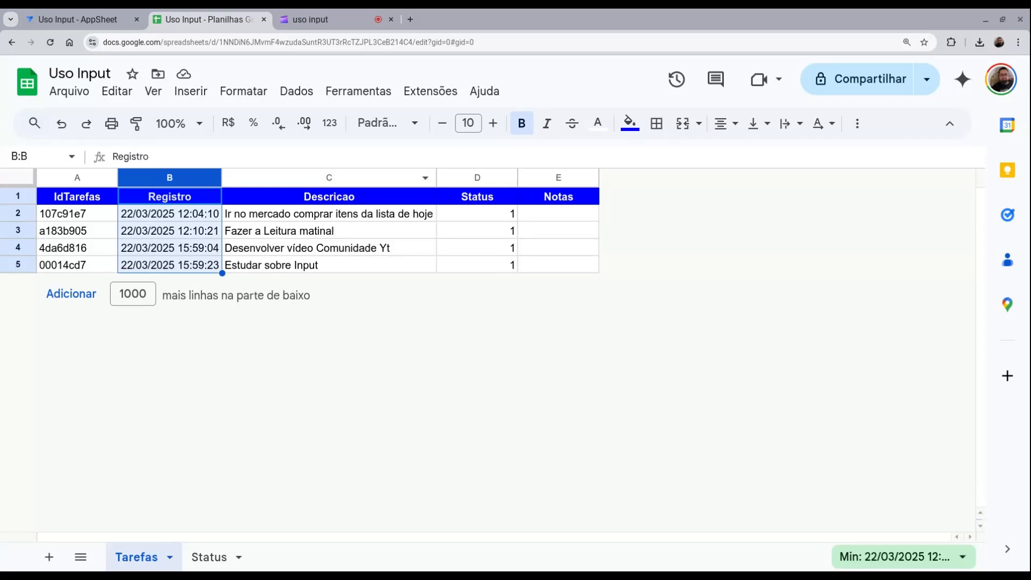
pyautogui.click(334, 177)
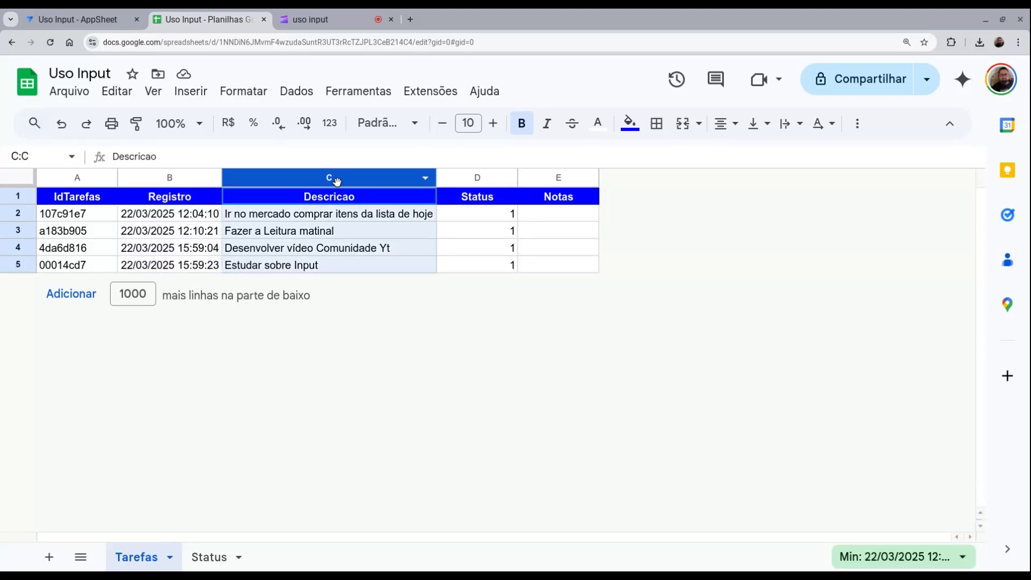
pyautogui.click(475, 177)
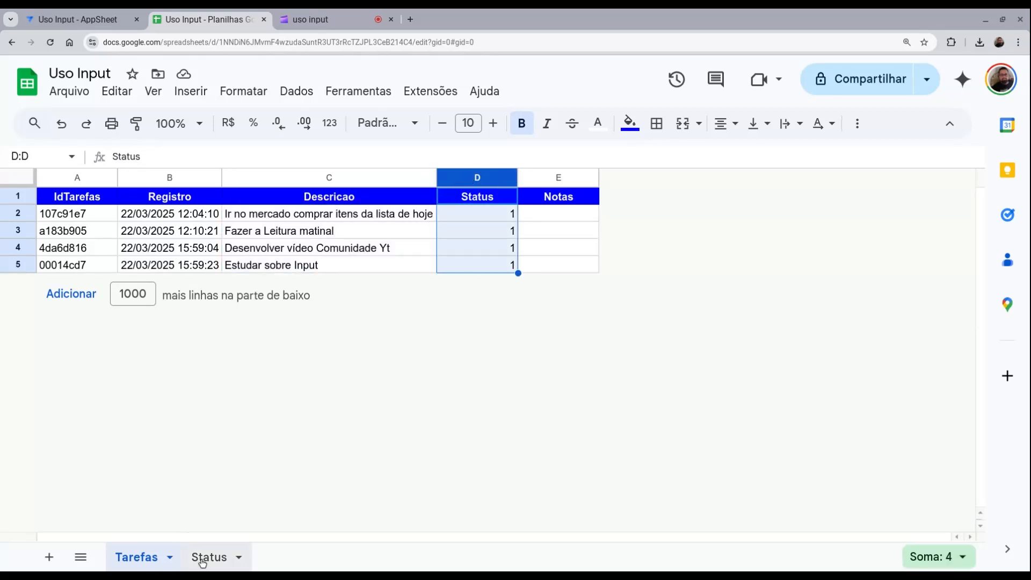
pyautogui.click(482, 214)
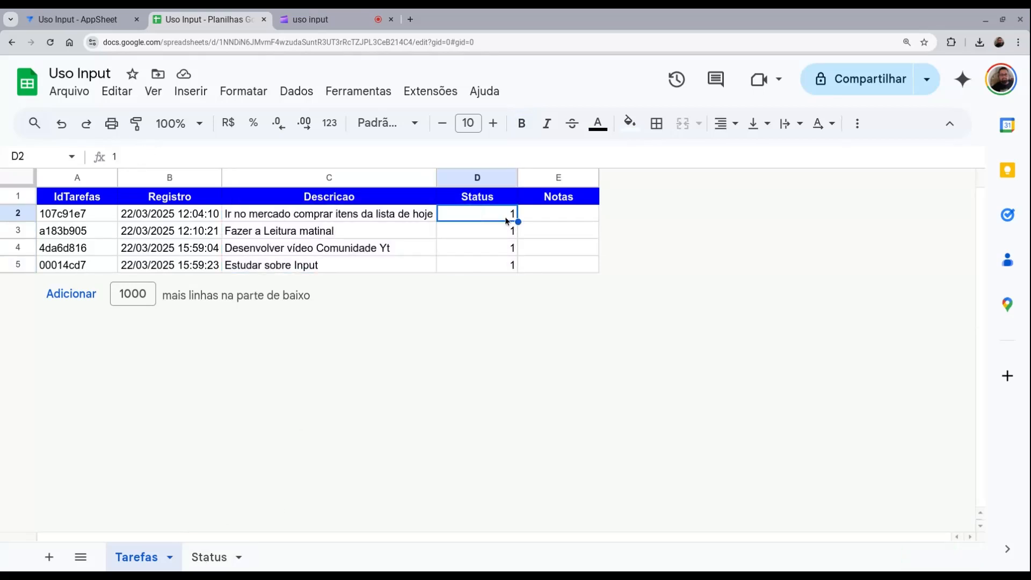
pyautogui.moveTo(514, 220); pyautogui.dragTo(510, 232)
pyautogui.moveTo(510, 270); pyautogui.dragTo(511, 271)
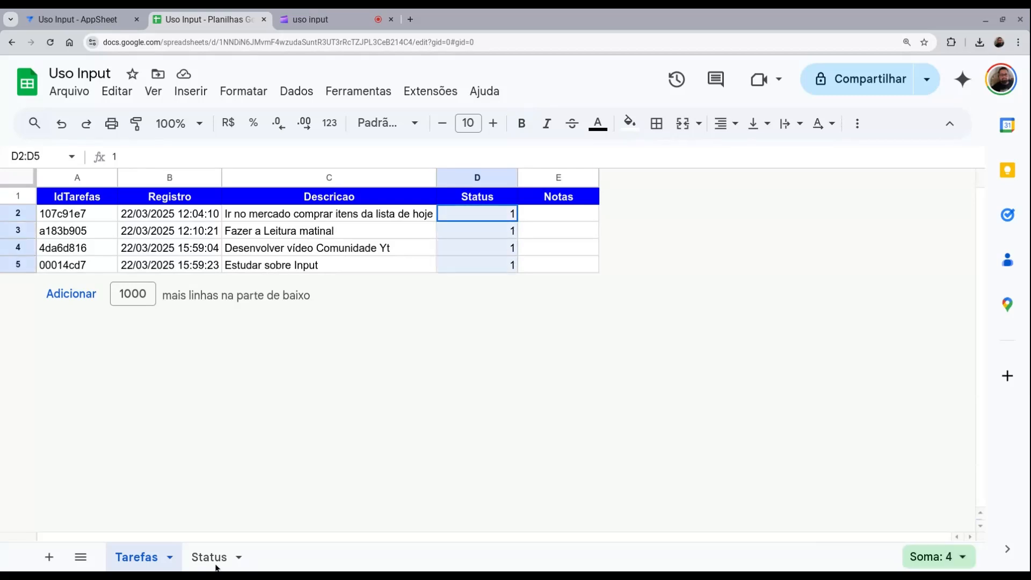
# Step: Check the IdStatus column in the Status sheet against the Status and Notas columns in the Tarefas sheet
pyautogui.click(208, 559)
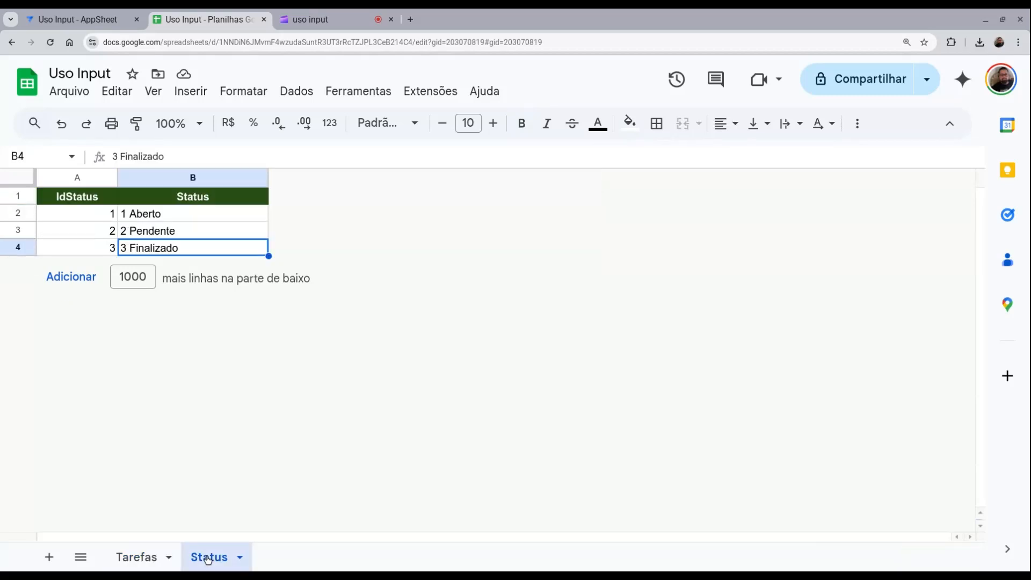
pyautogui.click(83, 179)
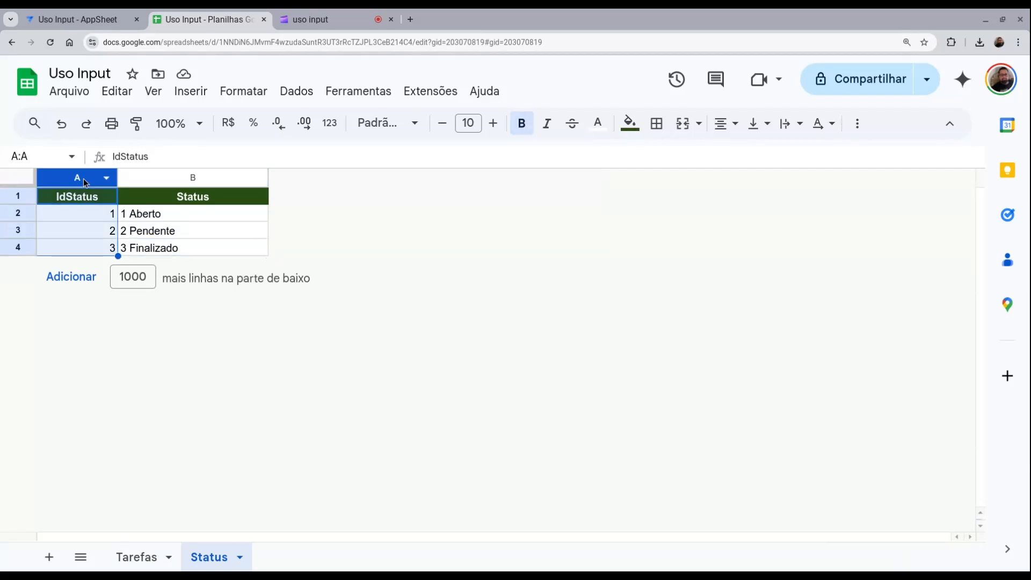
pyautogui.click(137, 559)
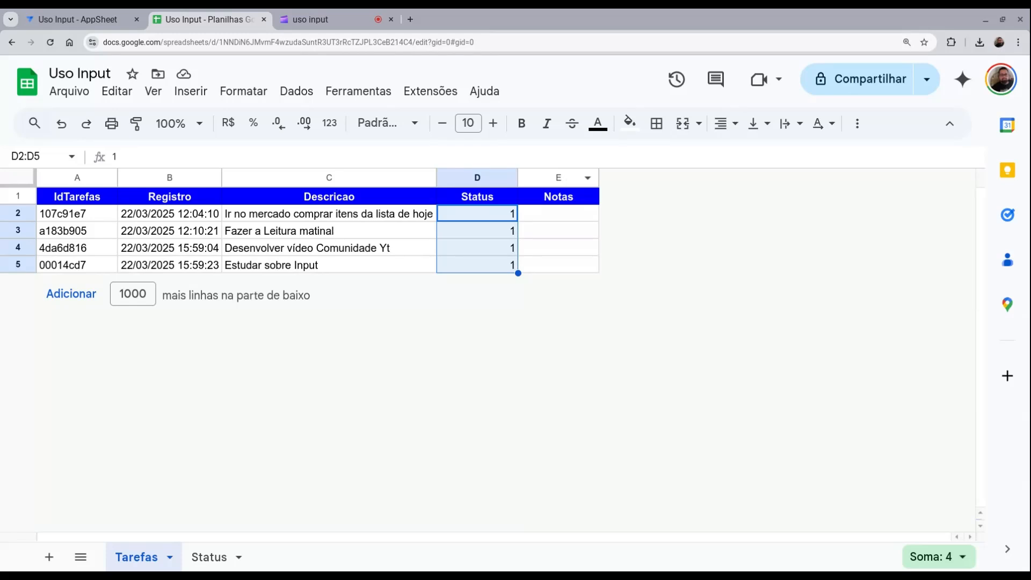
pyautogui.click(559, 177)
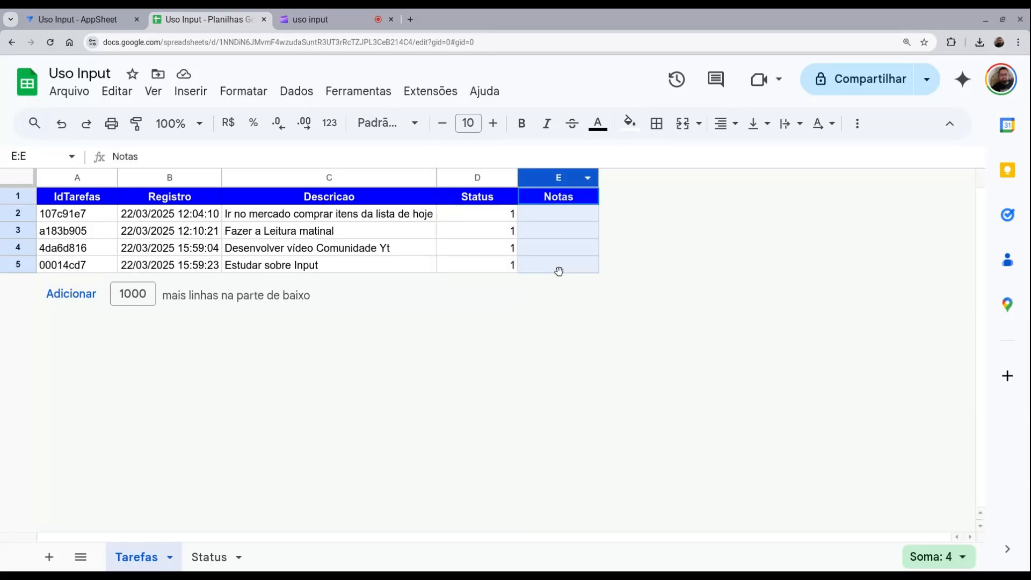
pyautogui.click(464, 177)
pyautogui.click(565, 176)
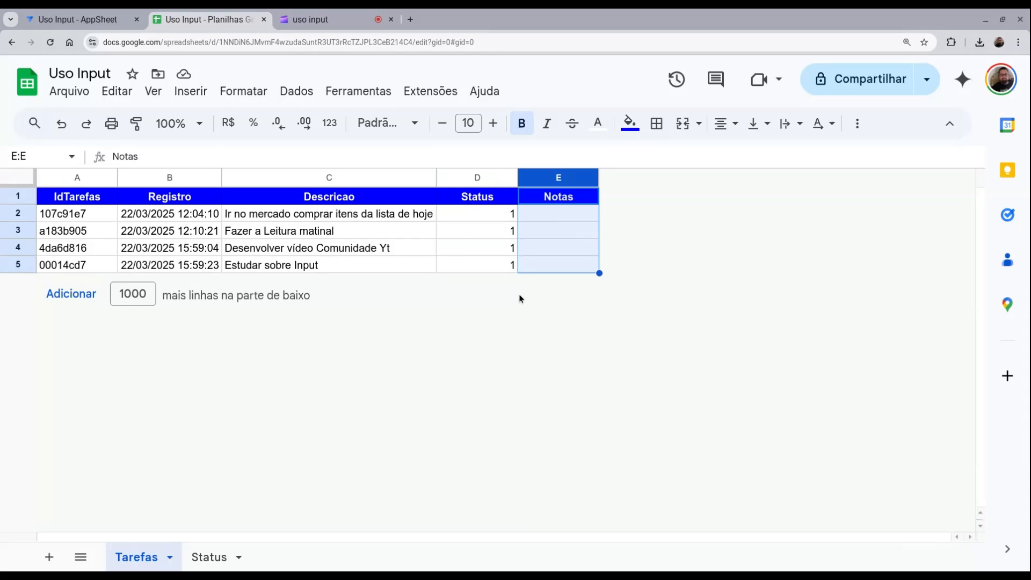
pyautogui.click(472, 176)
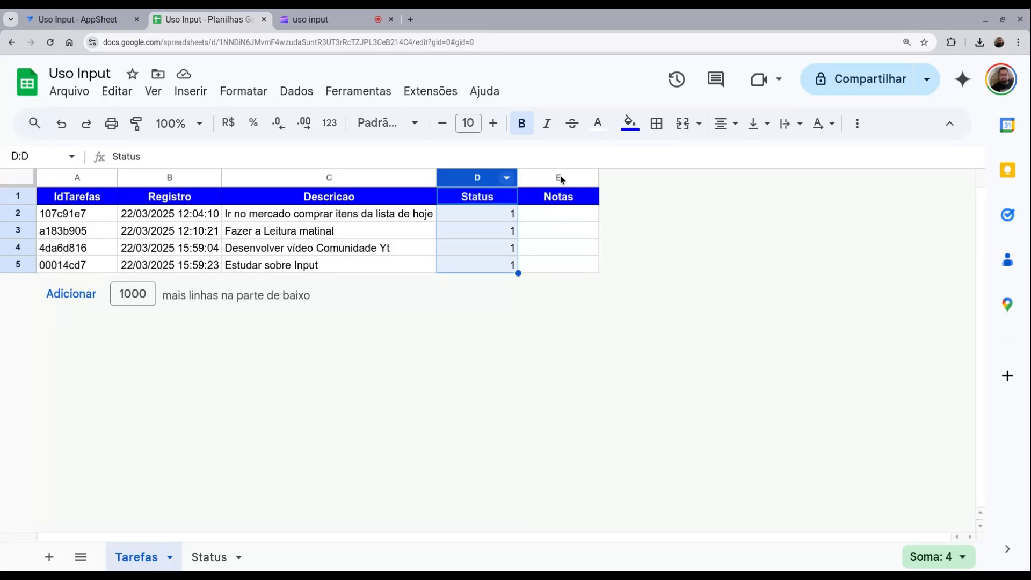
pyautogui.click(559, 176)
# Step: Check the task grouping in the AppSheet preview, and set the Status of "Desenvolver vídeo Comunidade Yt" to 2 in the Tarefas sheet
pyautogui.click(67, 20)
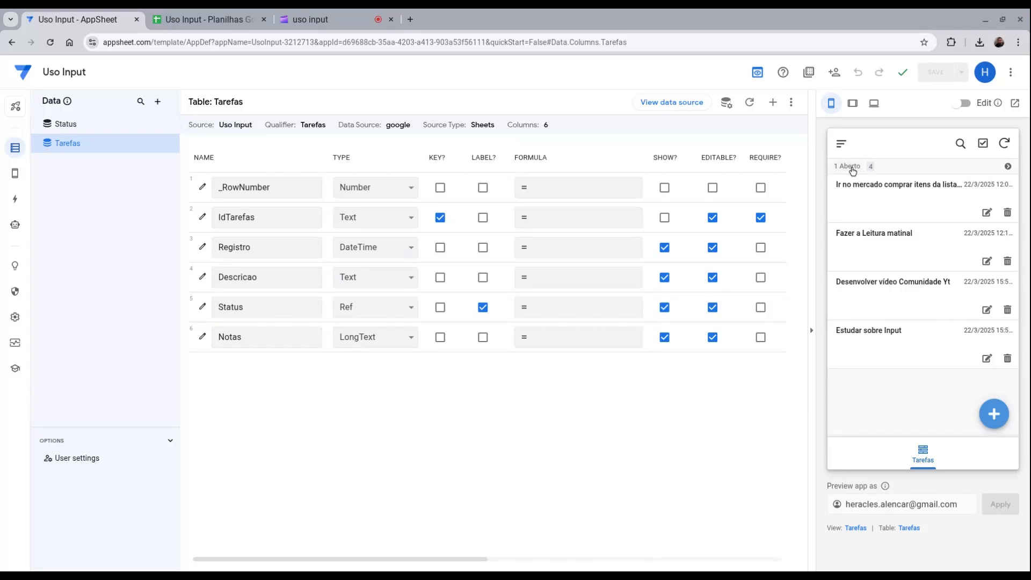
pyautogui.click(241, 18)
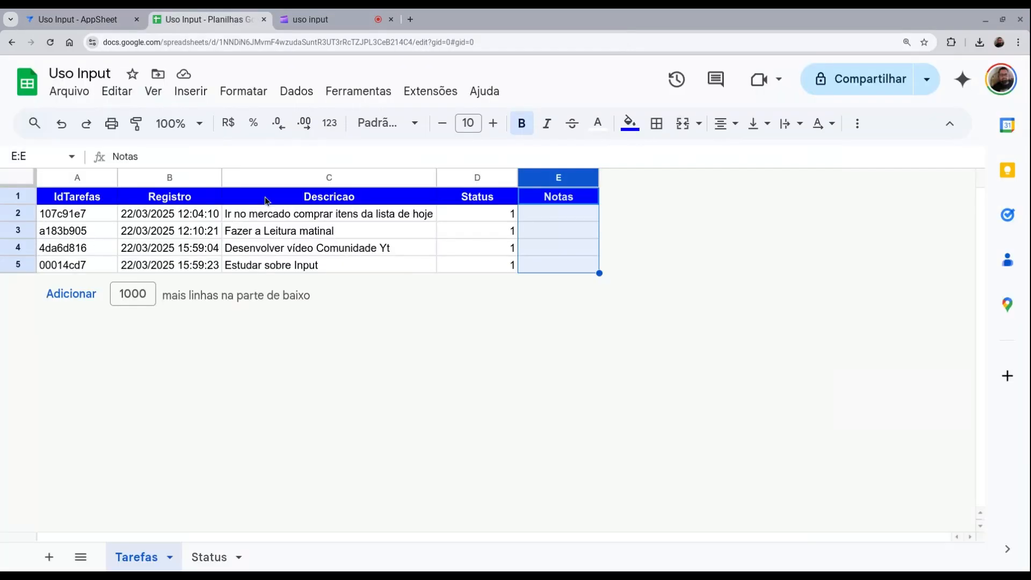
pyautogui.click(490, 253)
pyautogui.write('2')
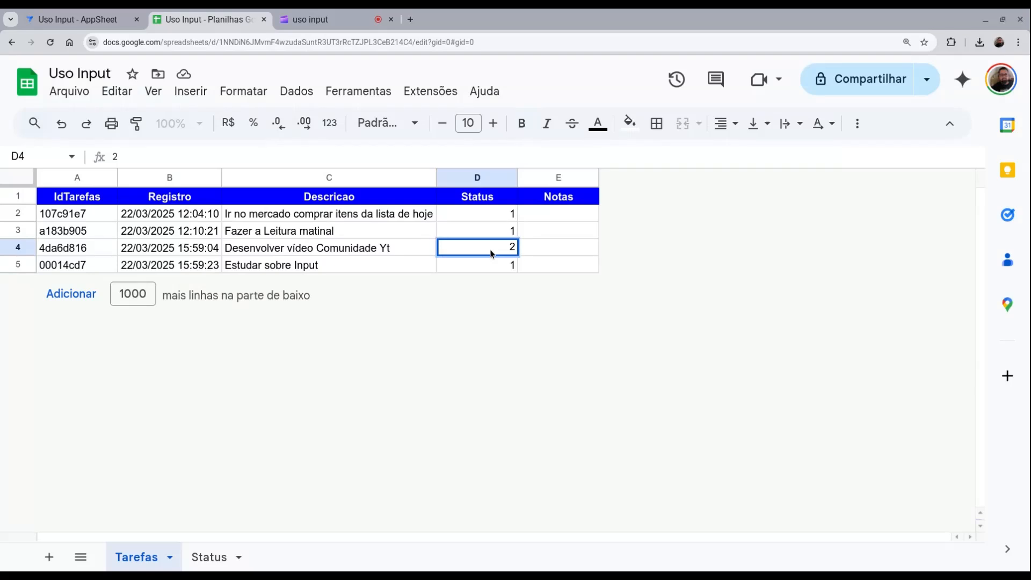
pyautogui.click(494, 271)
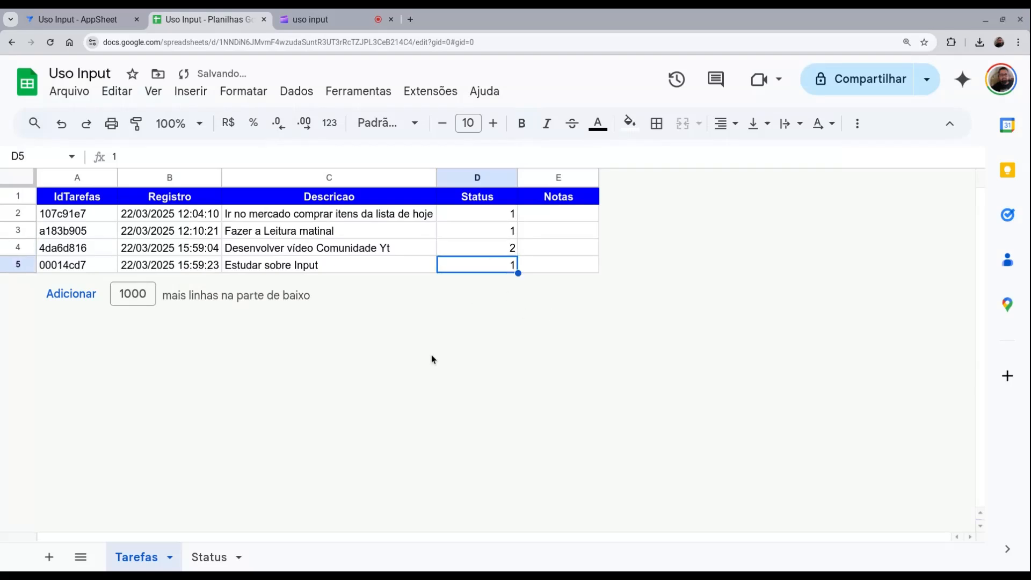
# Step: Review the Status and Tarefas sheets, and sync the app preview in AppSheet to load the changed task status
pyautogui.click(209, 557)
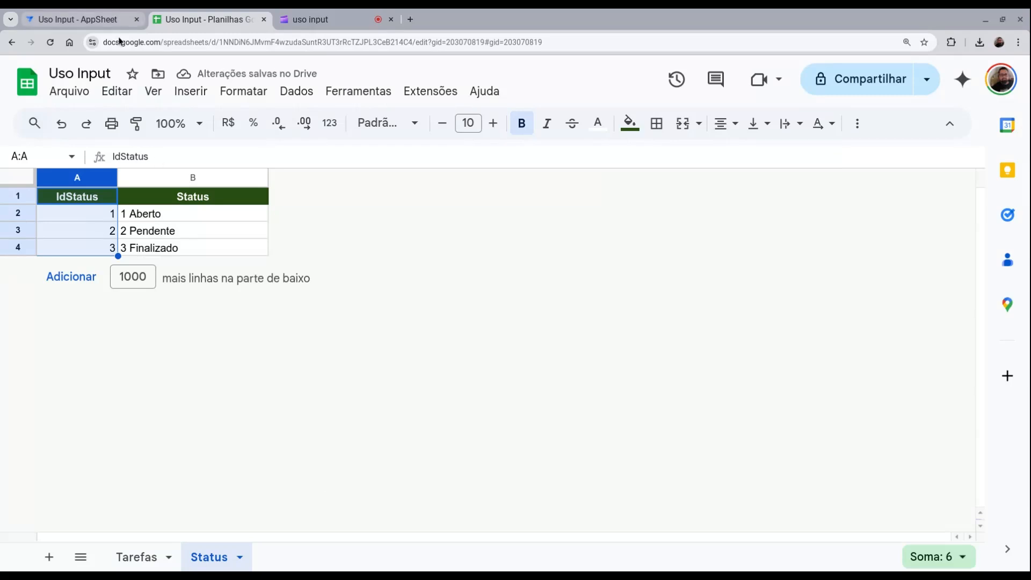
pyautogui.click(135, 557)
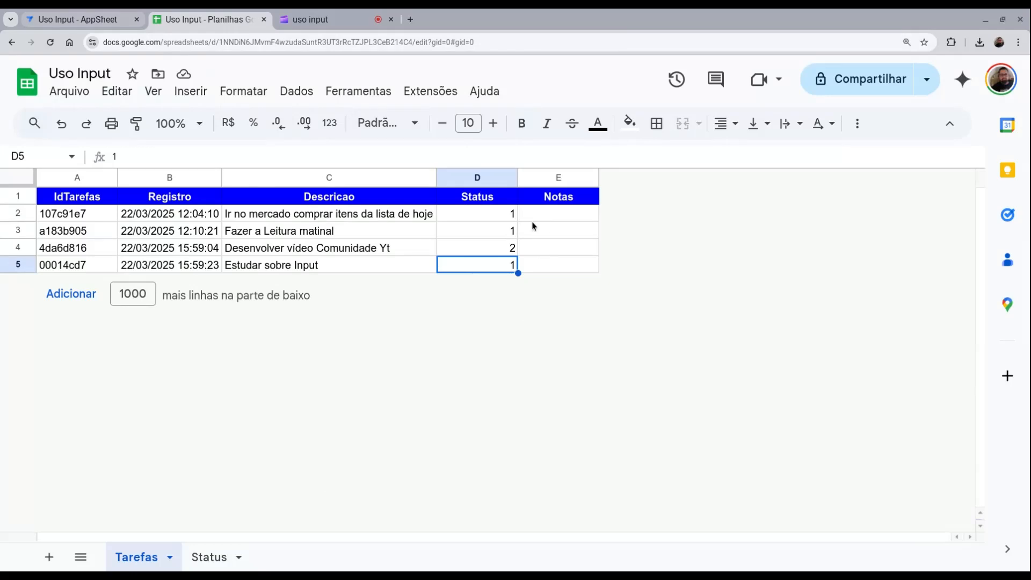
pyautogui.click(56, 12)
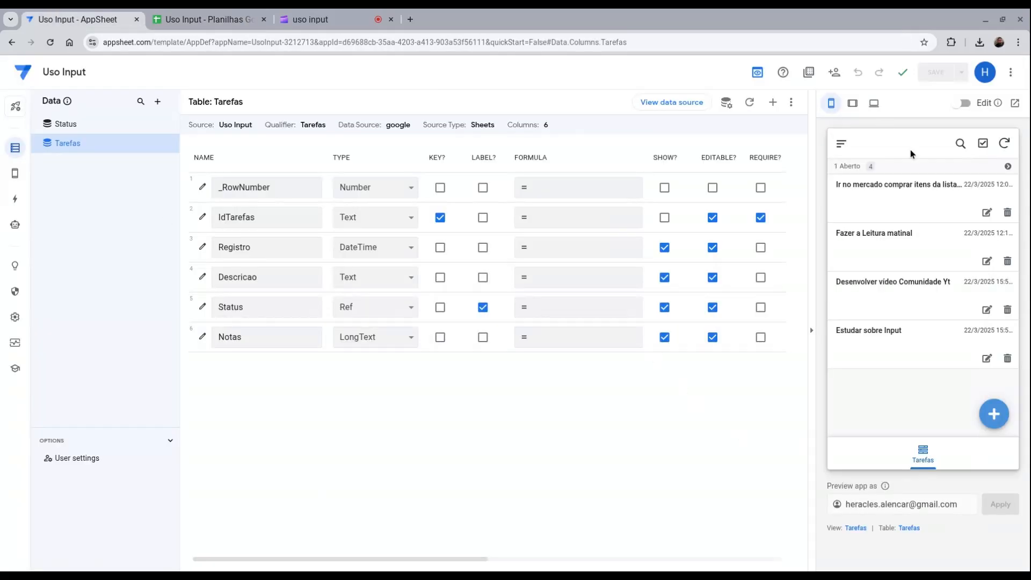
pyautogui.click(1006, 148)
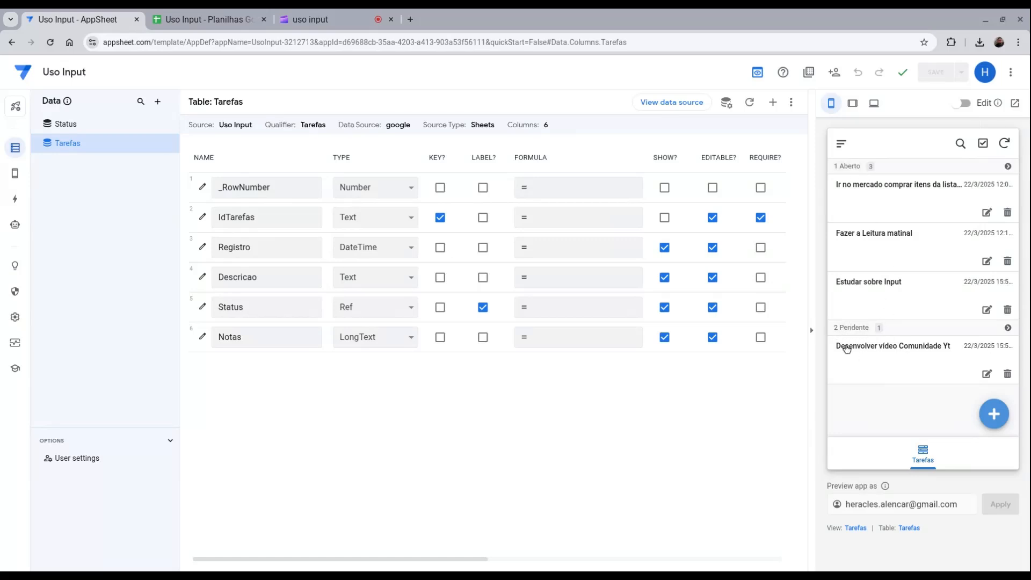
# Step: Switch to the Google Sheets data and set the Status of "Ir no mercado comprar itens da lista de hoje" to 3
pyautogui.click(199, 21)
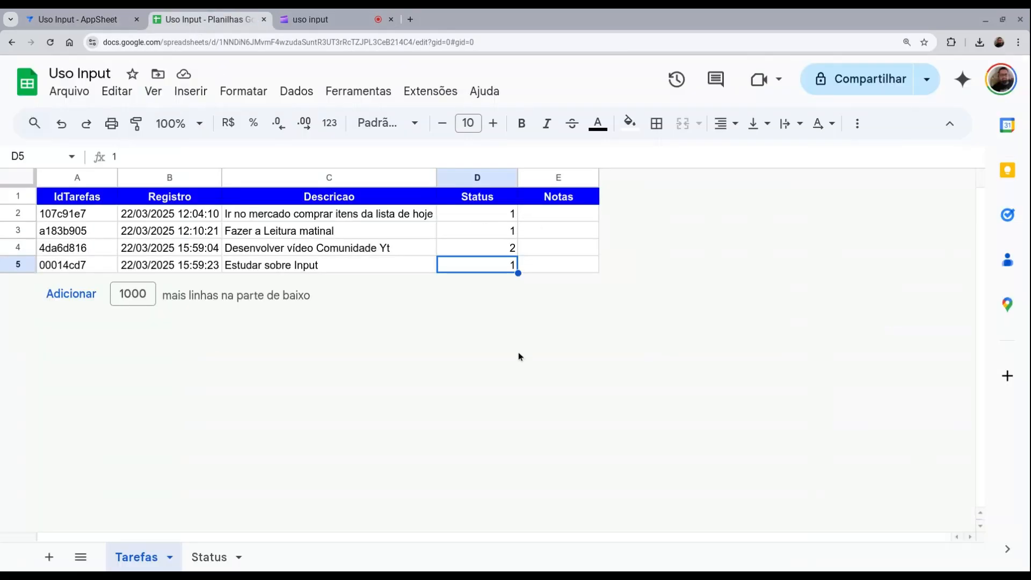
pyautogui.click(489, 218)
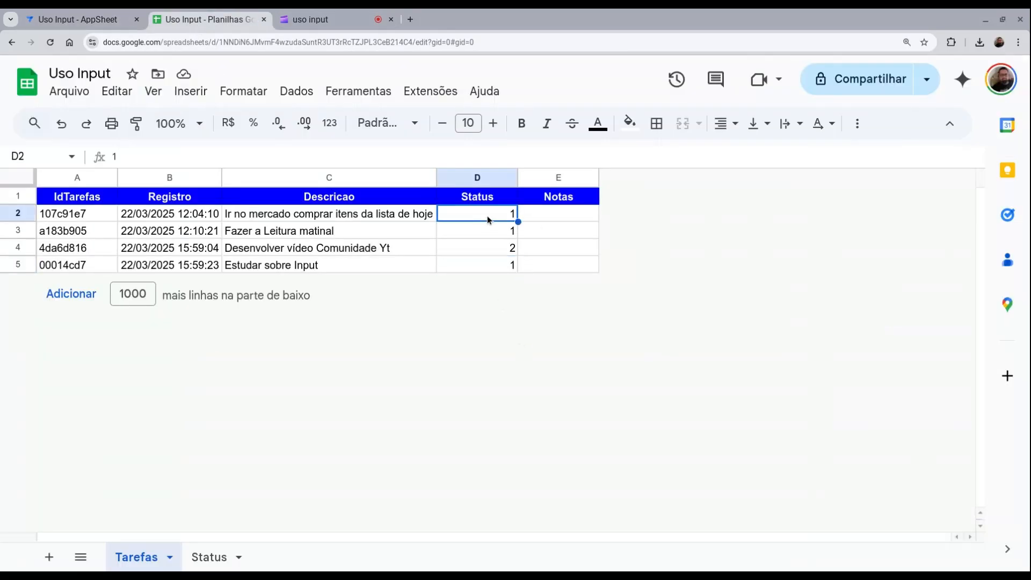
pyautogui.write('3')
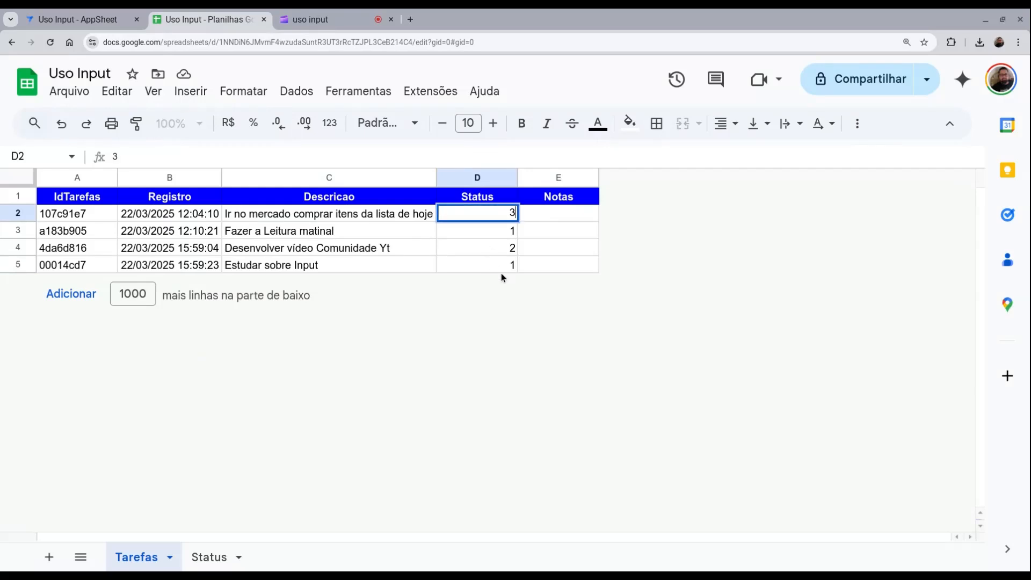
pyautogui.click(504, 305)
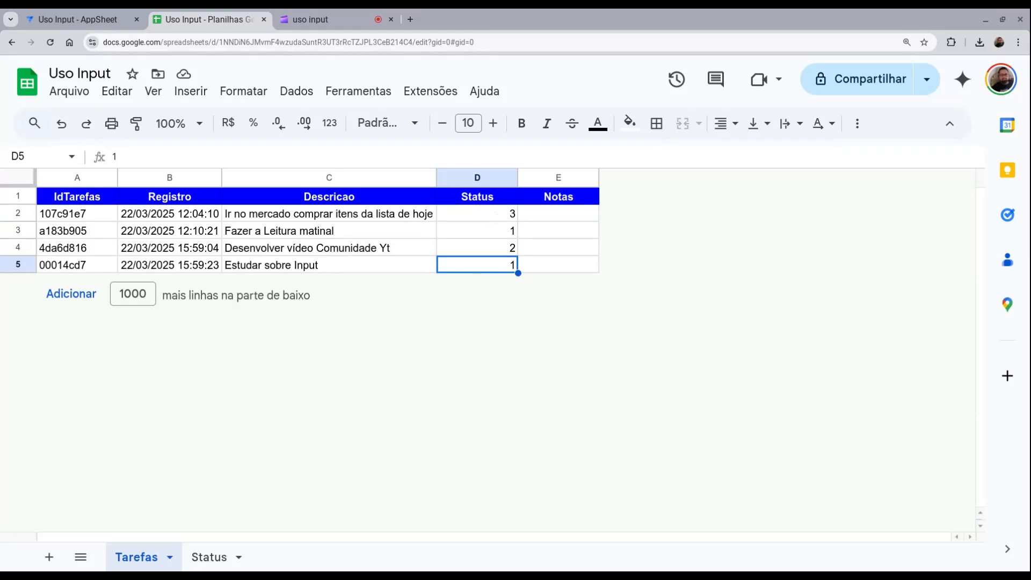
# Step: Switch to AppSheet and sync the app preview to check the task's new status group
pyautogui.click(124, 16)
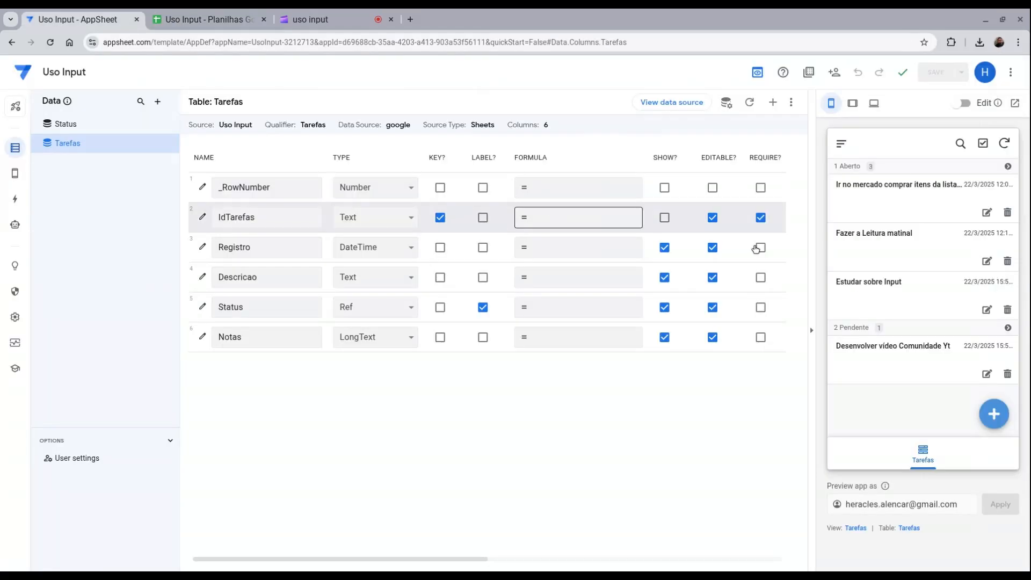
pyautogui.click(1004, 142)
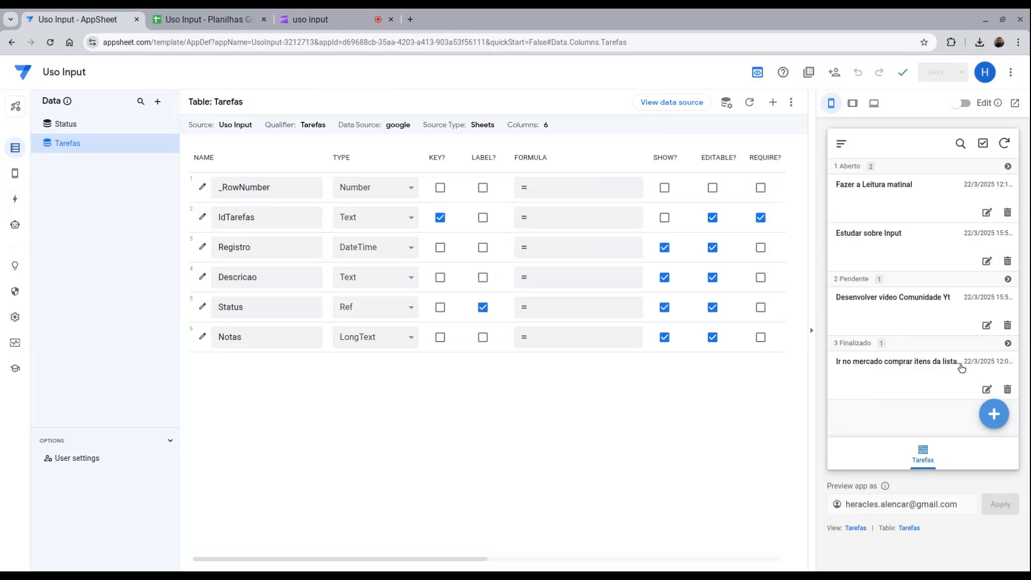
# Step: Set the Status of "Ir no mercado comprar itens da lista de hoje" to 1 in the Tarefas sheet and sync the AppSheet preview
pyautogui.click(226, 11)
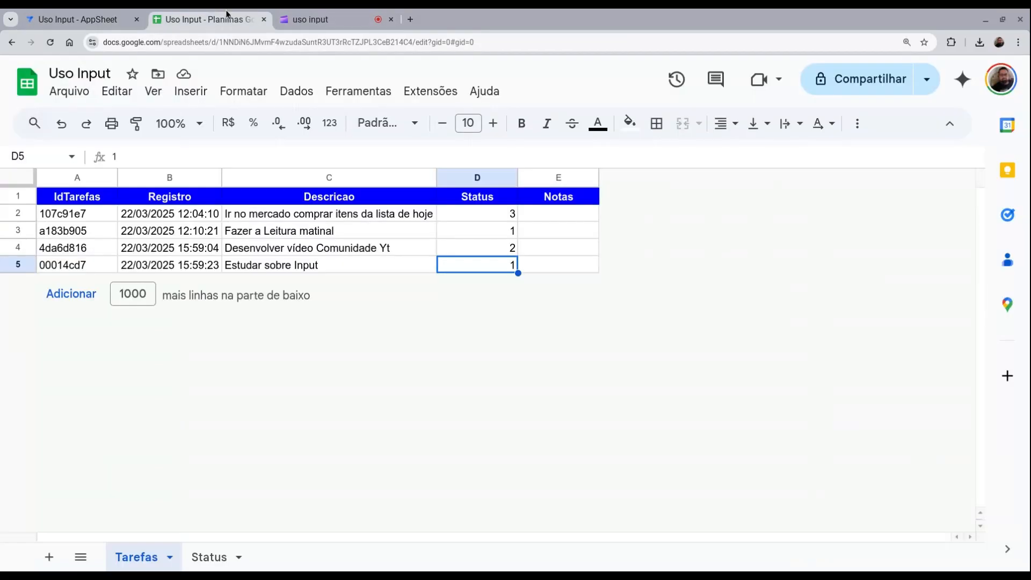
pyautogui.moveTo(507, 215); pyautogui.dragTo(516, 248)
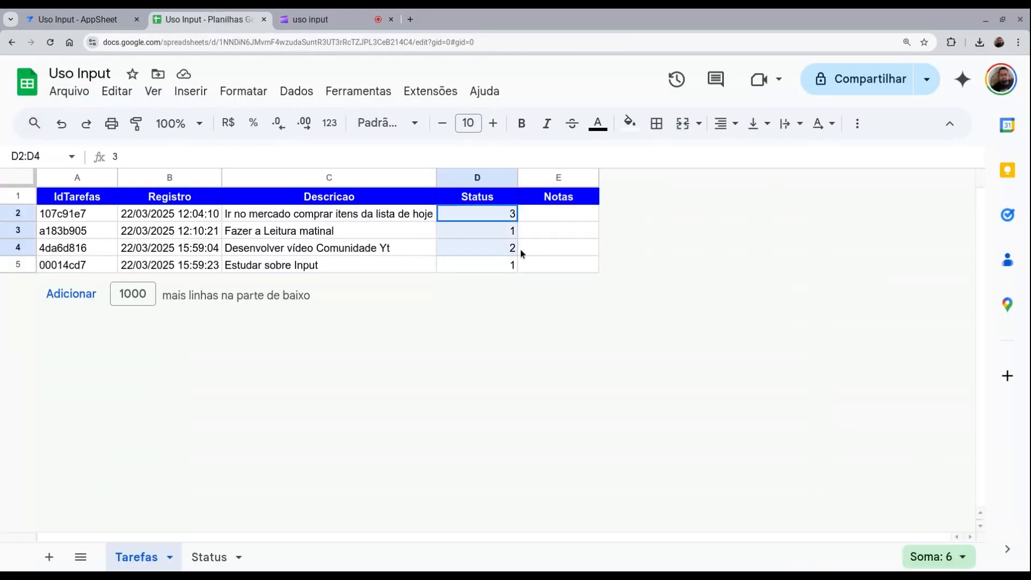
pyautogui.click(513, 246)
pyautogui.click(506, 215)
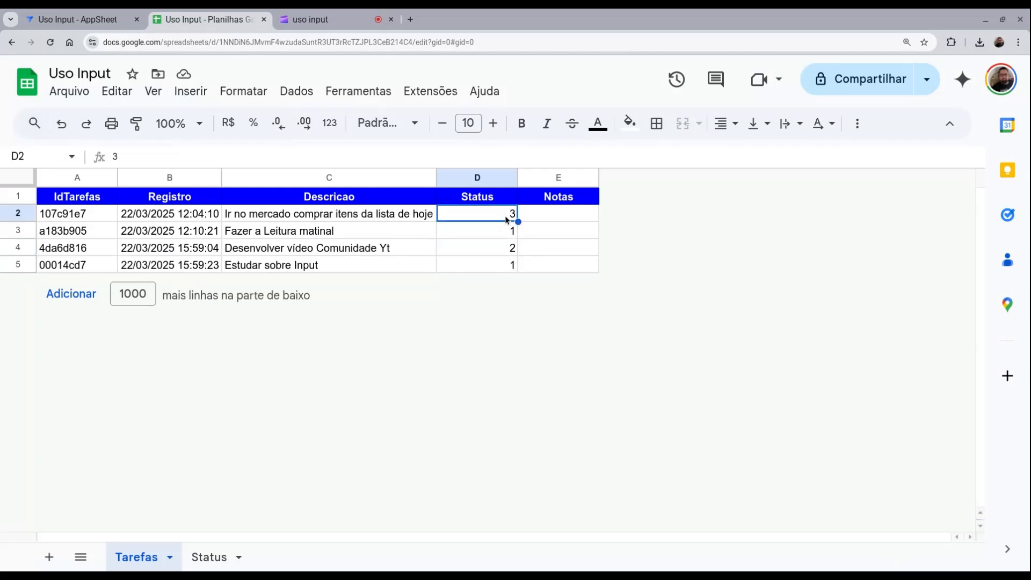
pyautogui.write('1')
pyautogui.click(494, 254)
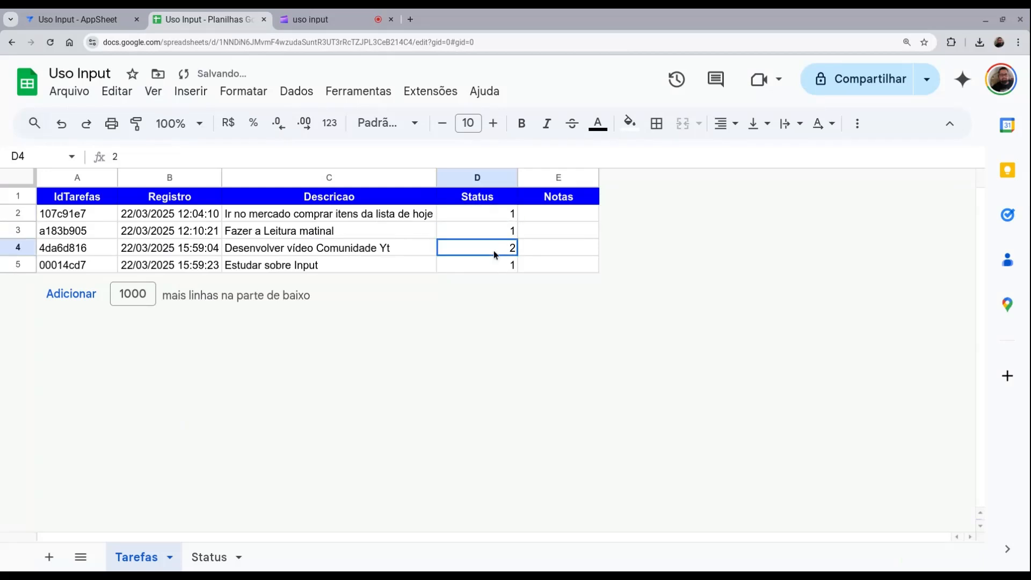
pyautogui.click(103, 19)
pyautogui.click(1004, 143)
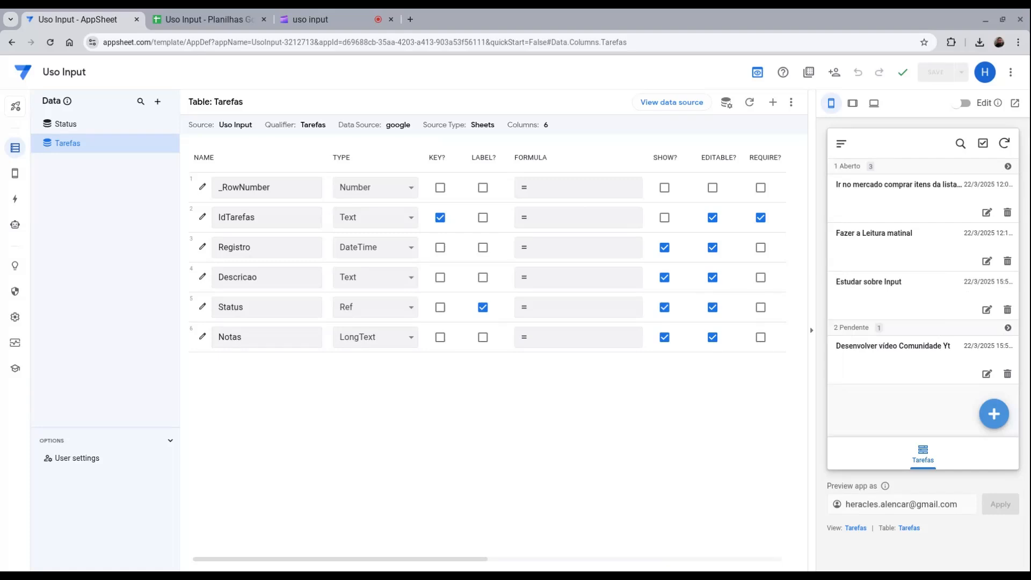
# Step: Set the Status of "Desenvolver vídeo Comunidade Yt" to 1 in the Tarefas sheet and resync the AppSheet preview
pyautogui.click(228, 15)
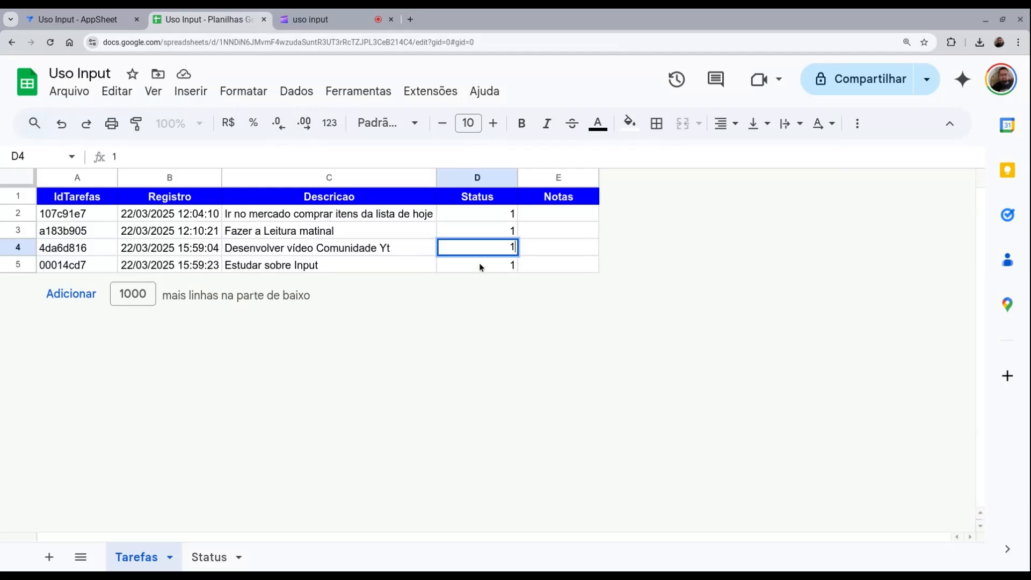
pyautogui.click(480, 230)
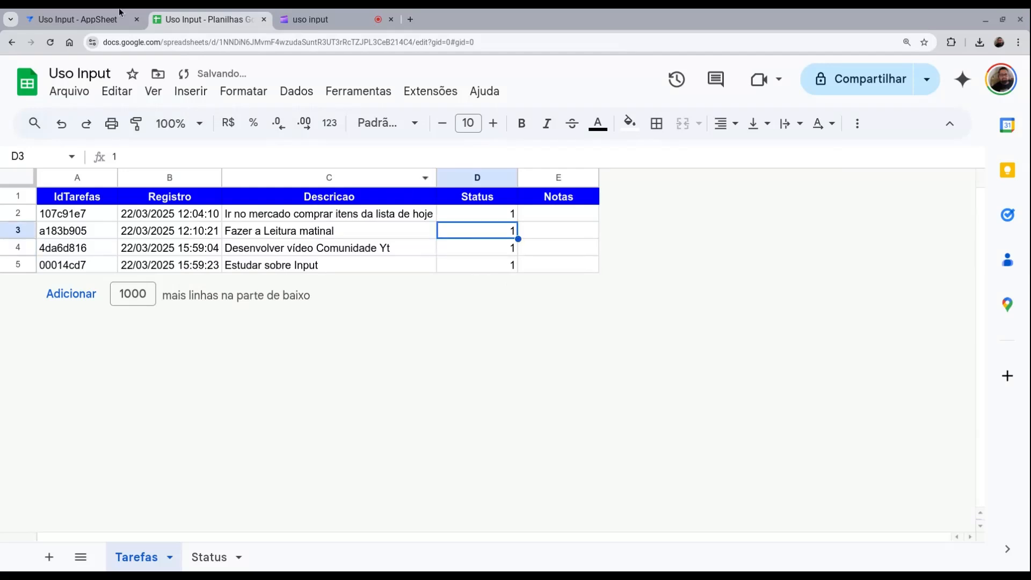
pyautogui.click(81, 16)
pyautogui.click(1003, 143)
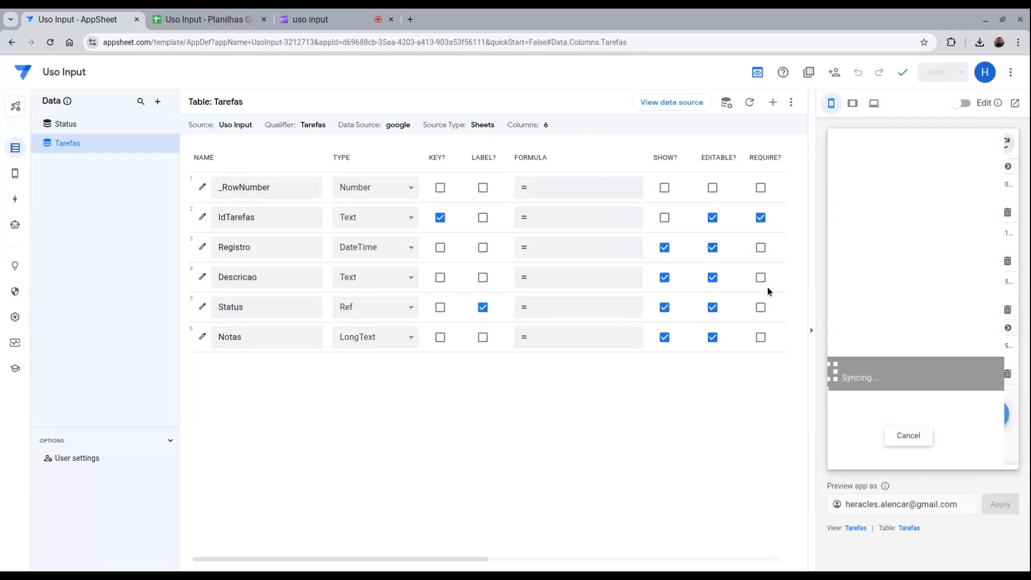
# Step: Create a new action for the Tarefas table in the app's actions
pyautogui.click(16, 200)
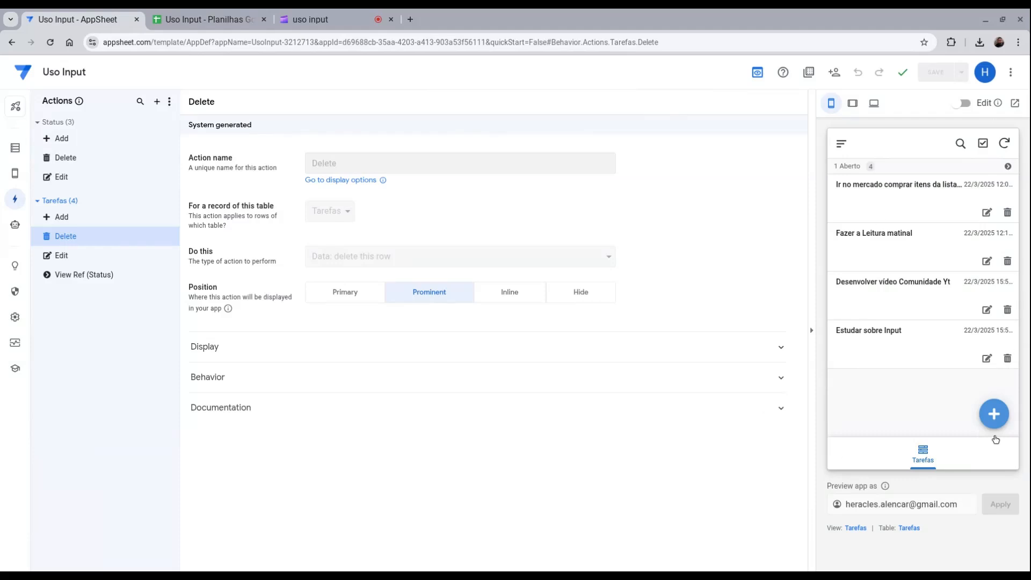
pyautogui.click(44, 200)
pyautogui.click(74, 199)
pyautogui.click(167, 203)
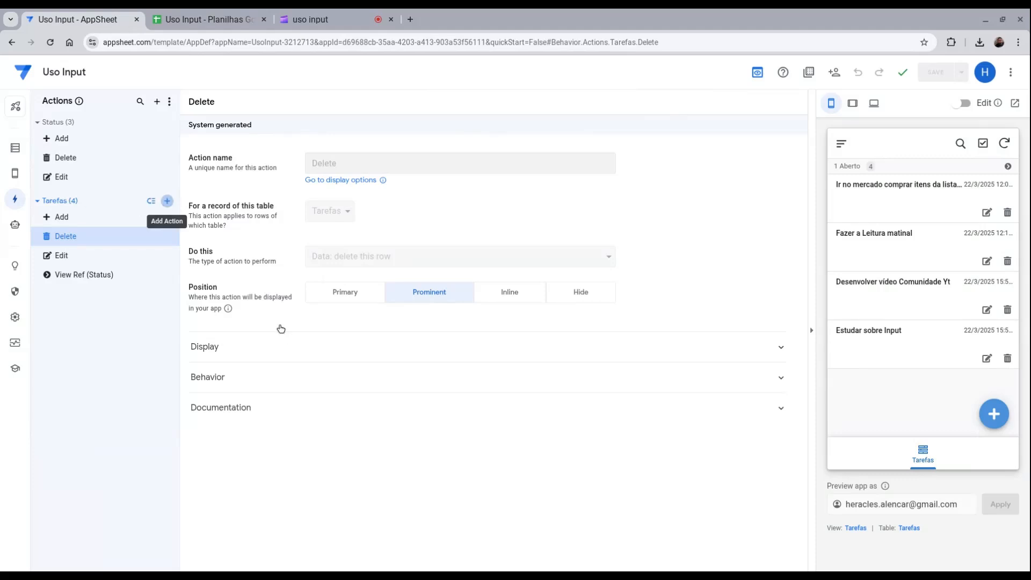
pyautogui.click(425, 407)
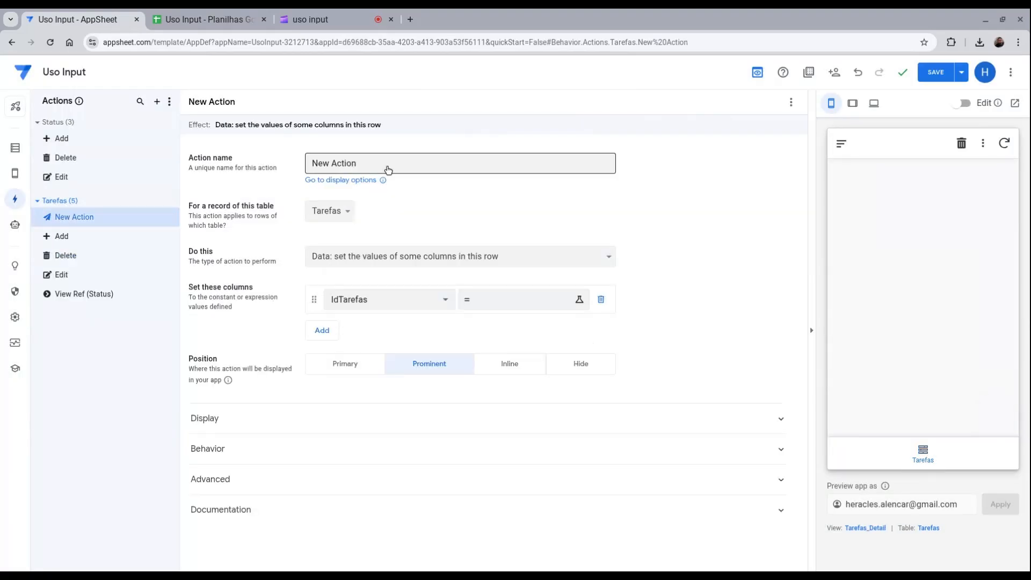
# Step: Name the new Tarefas action "Mudar Status"
pyautogui.moveTo(388, 170); pyautogui.dragTo(288, 162)
pyautogui.write('mUDA')
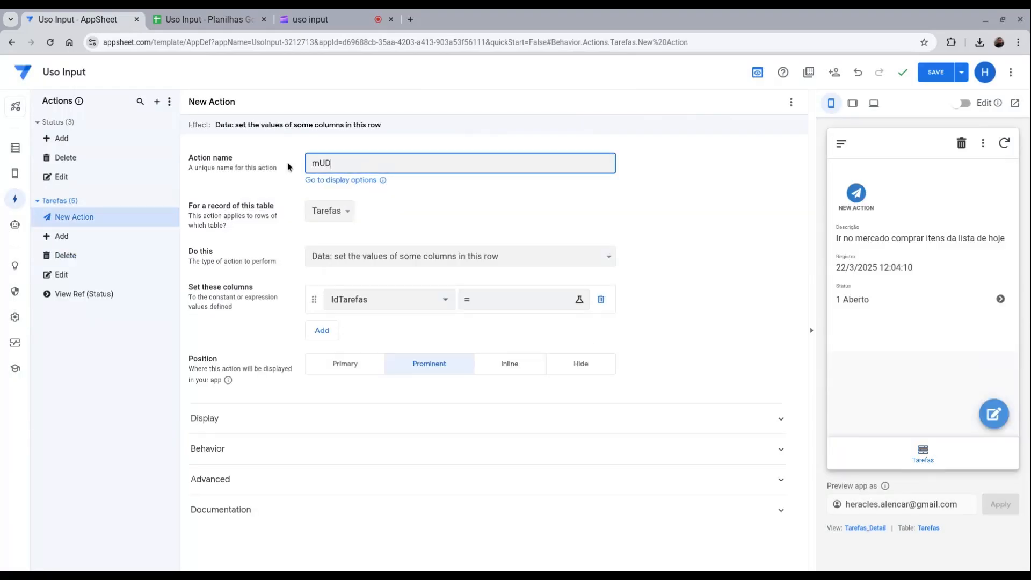
pyautogui.press('BackSpace')
pyautogui.press('BackSpace')
pyautogui.press('BackSpace')
pyautogui.press('BackSpace')
pyautogui.write('Mudar Stt')
pyautogui.press('BackSpace')
pyautogui.write('atus')
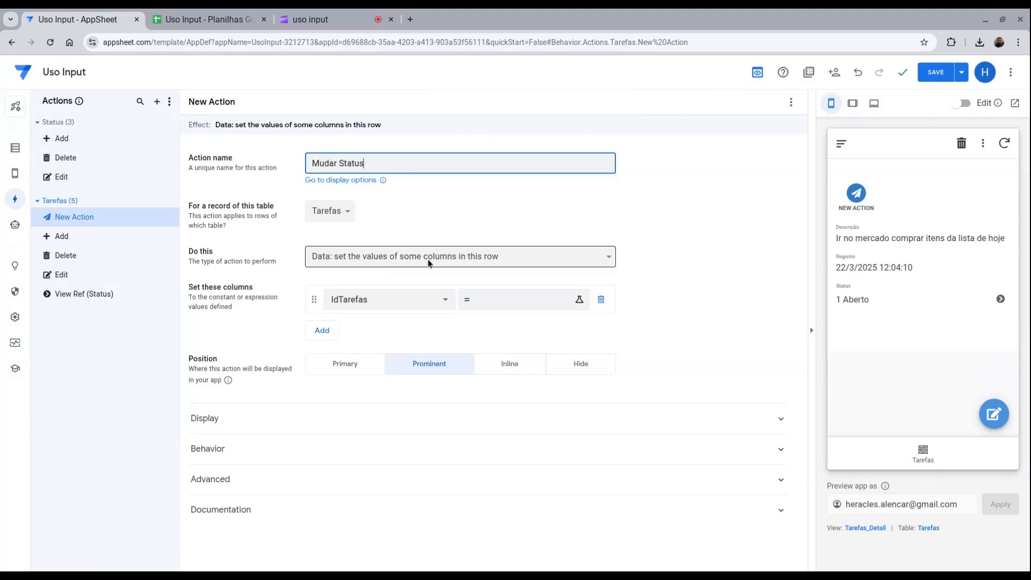
pyautogui.click(700, 261)
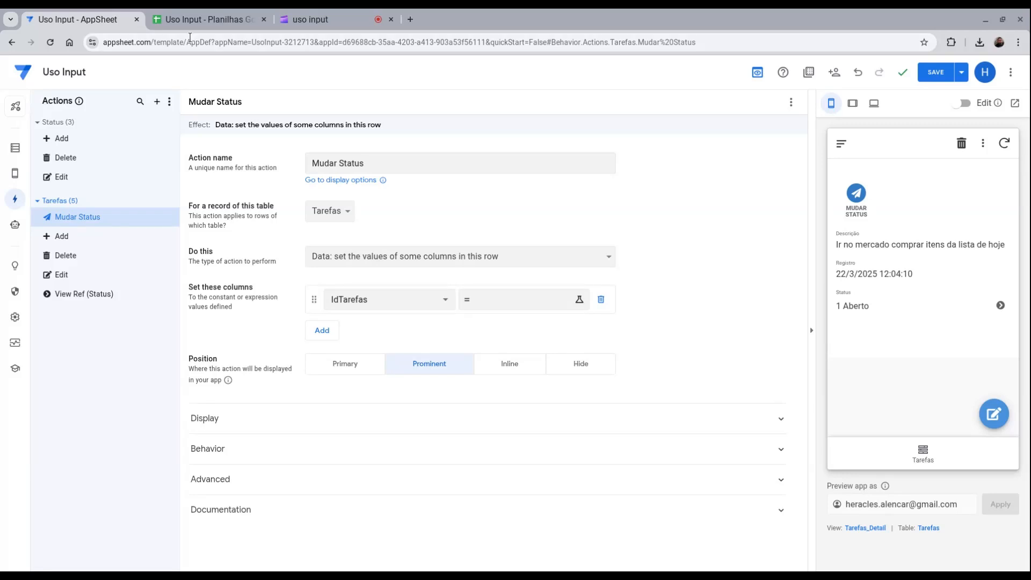
# Step: Switch to the Tarefas sheet and examine the first task's row, its IdTarefas key and its Status value
pyautogui.click(204, 19)
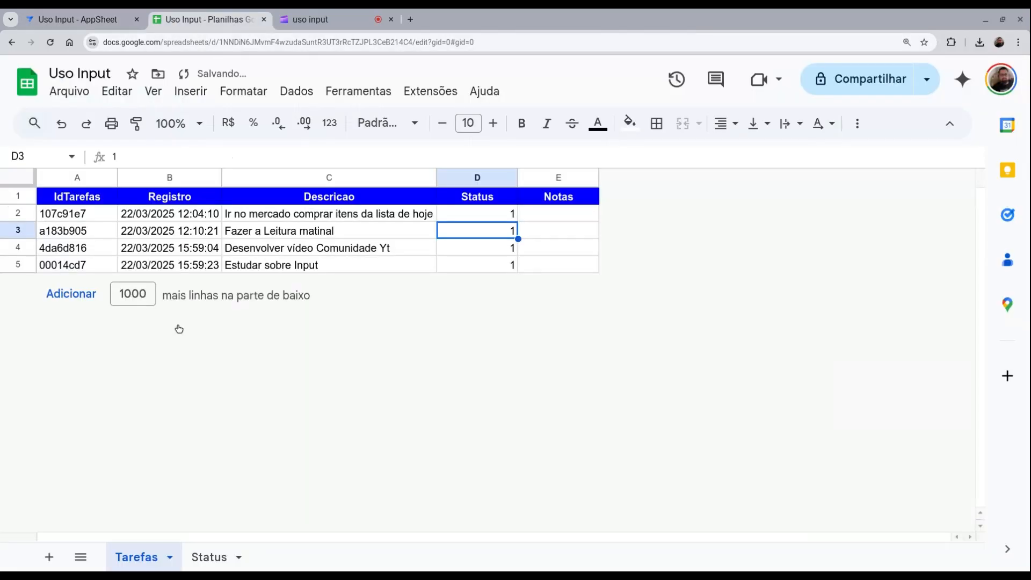
pyautogui.click(17, 214)
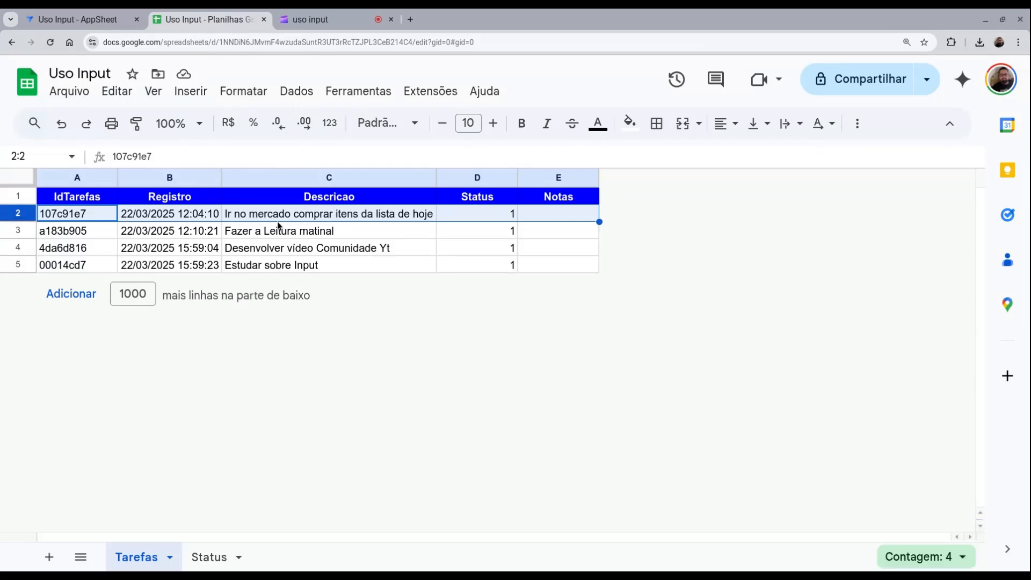
pyautogui.click(80, 215)
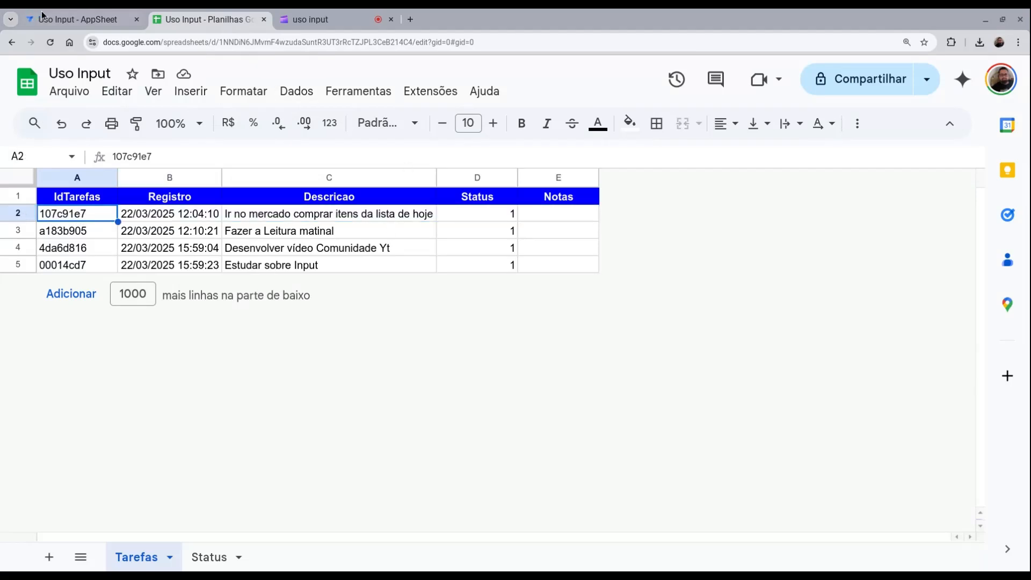
pyautogui.click(475, 219)
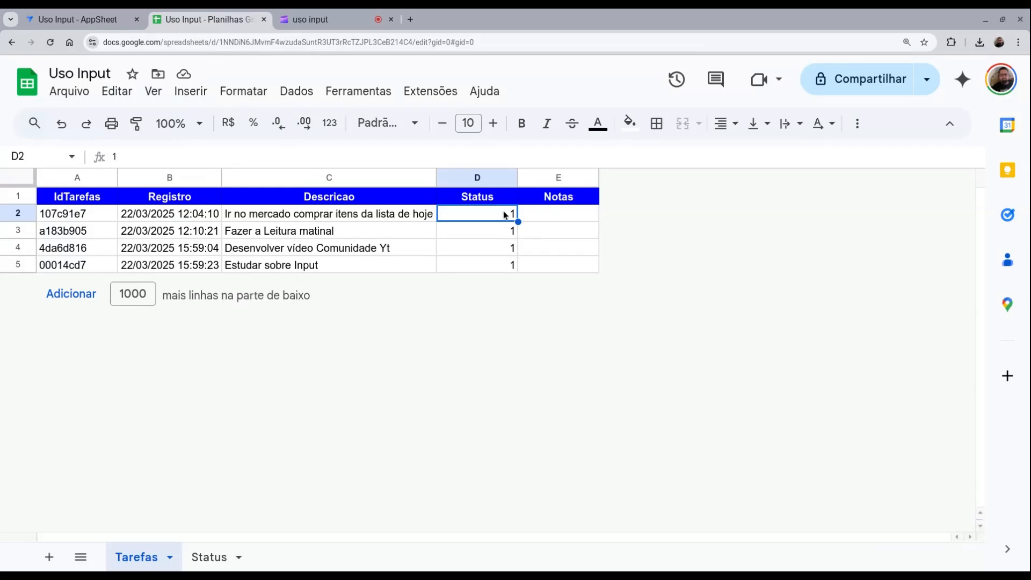
pyautogui.click(21, 213)
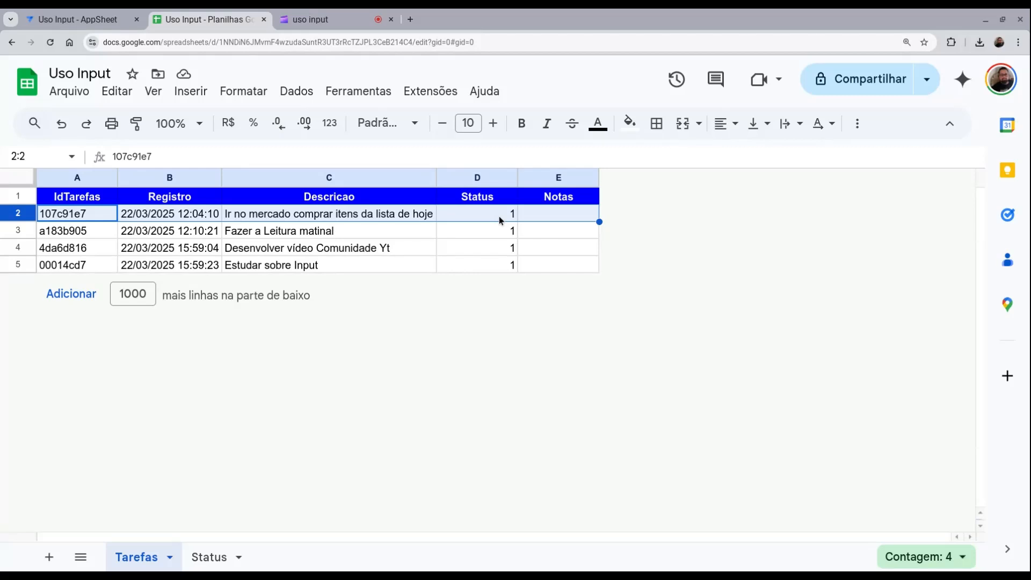
# Step: Return to AppSheet and make the Mudar Status action set the Status column to 3
pyautogui.hotkey('ctrl', 'shift', 'Tab')
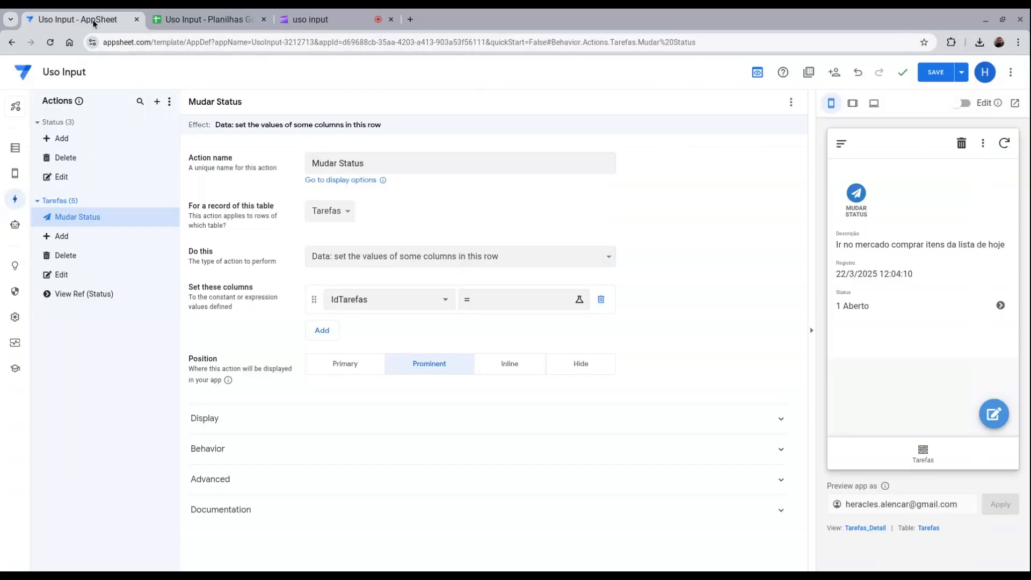
pyautogui.click(426, 299)
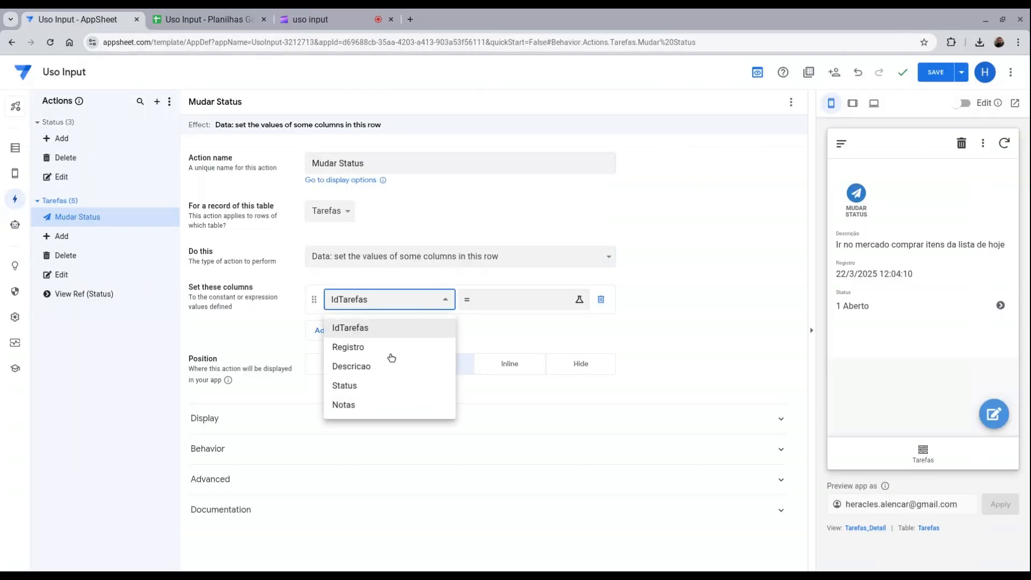
pyautogui.click(373, 385)
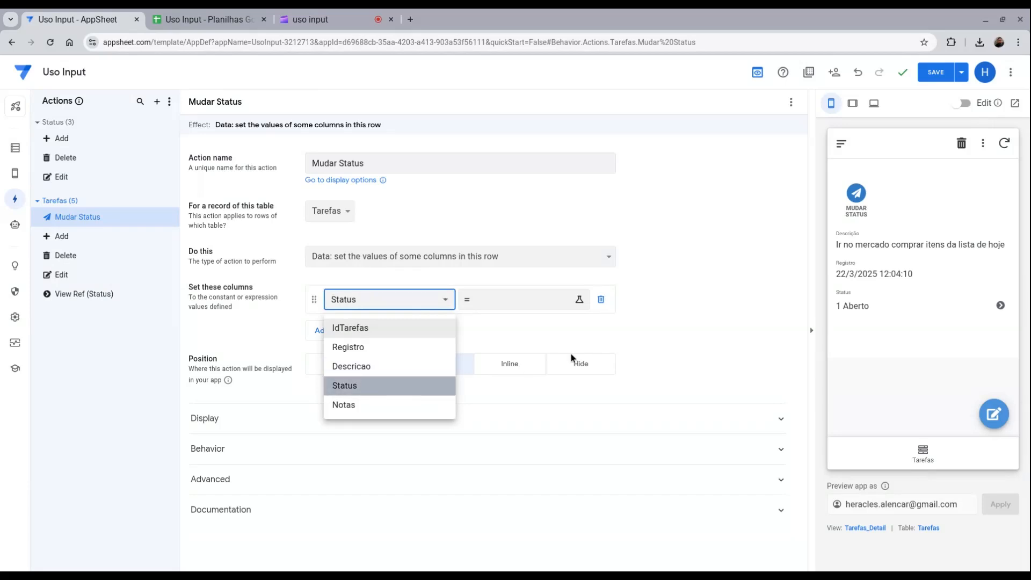
pyautogui.click(494, 304)
pyautogui.click(494, 304)
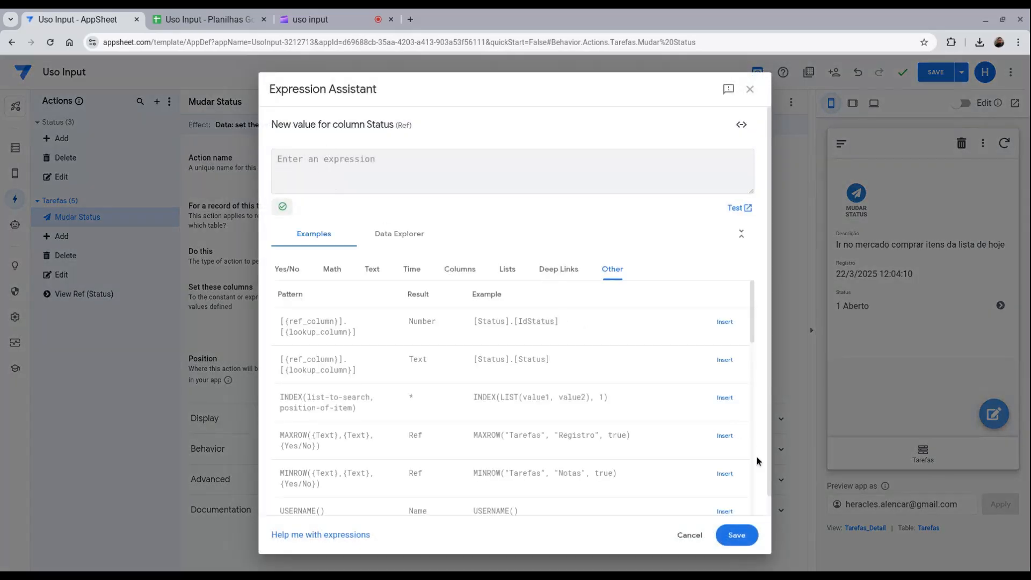
pyautogui.write('3')
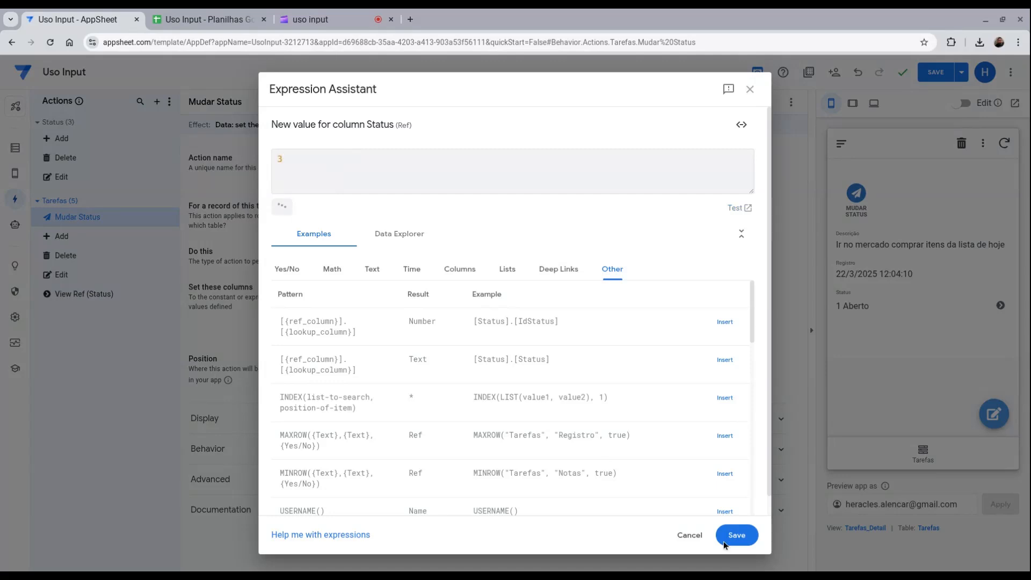
pyautogui.click(736, 535)
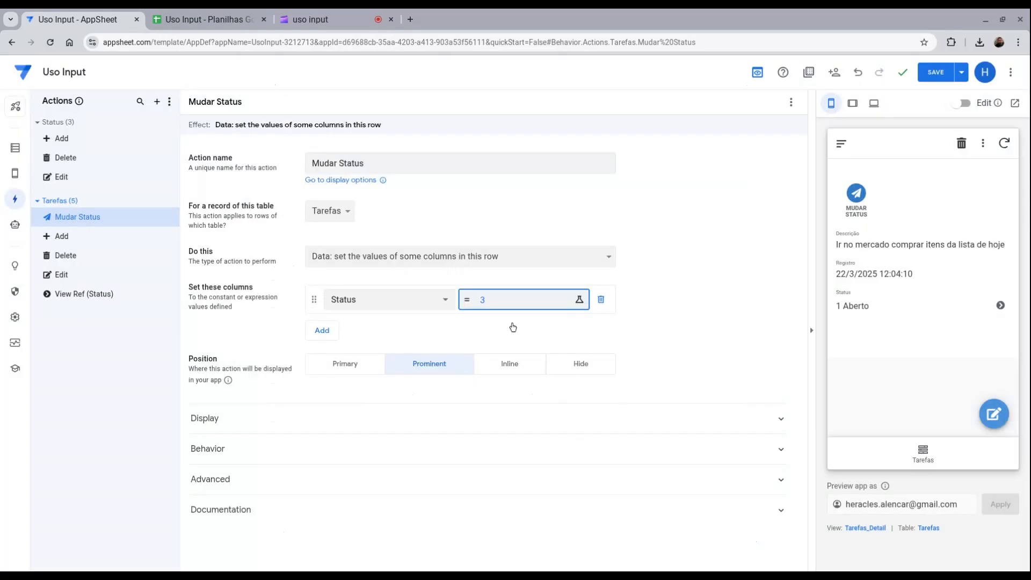
# Step: Add the Notas column to the Mudar Status action with the value "Uma nota estática qualquer" in quotation marks
pyautogui.click(333, 331)
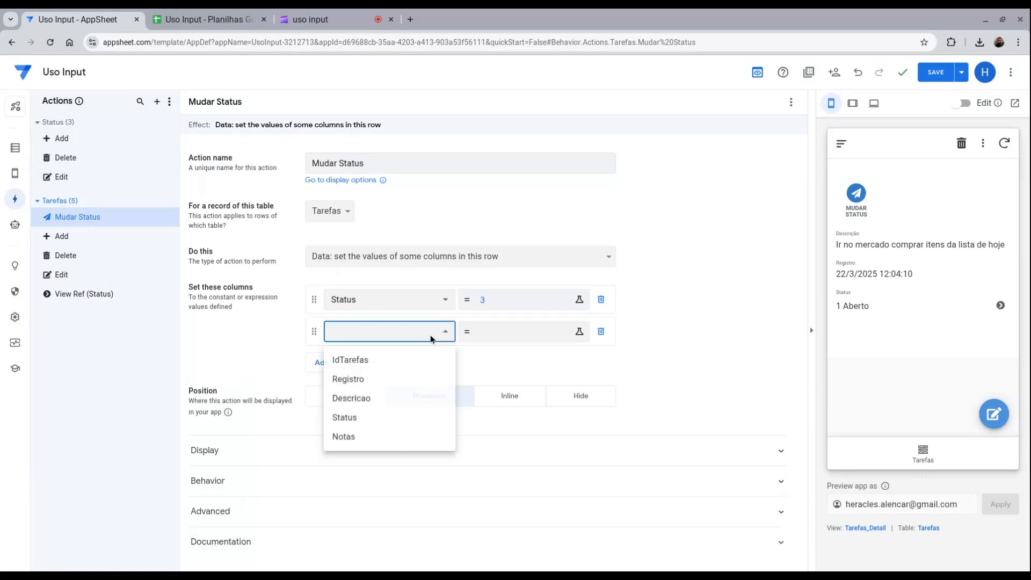
pyautogui.click(376, 437)
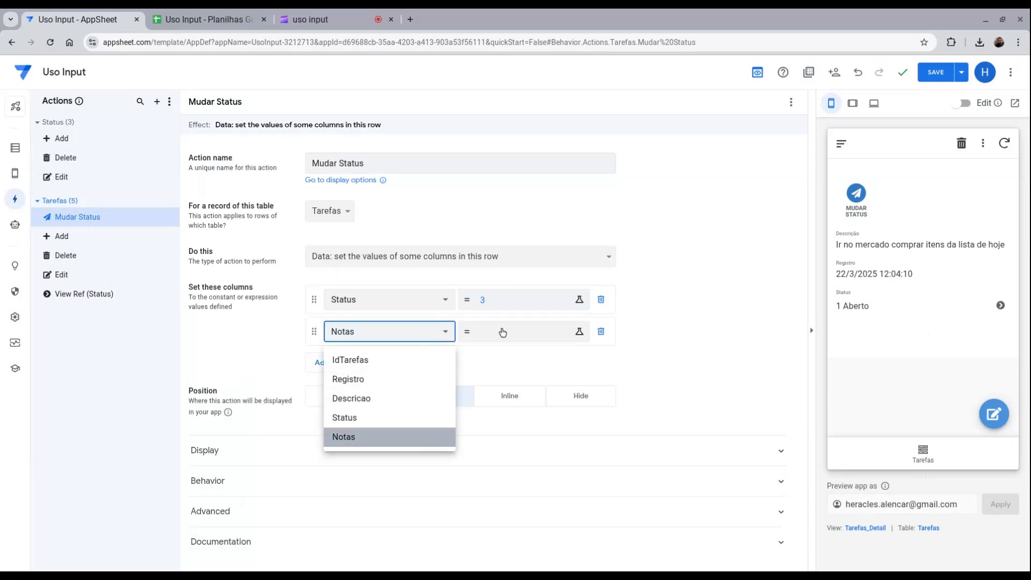
pyautogui.click(503, 331)
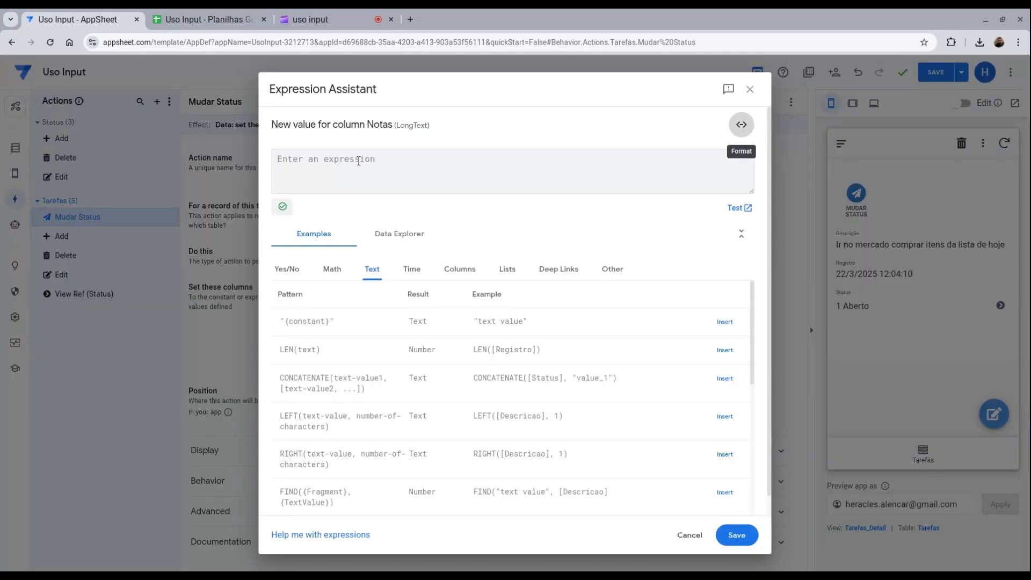
pyautogui.click(358, 160)
pyautogui.write('""')
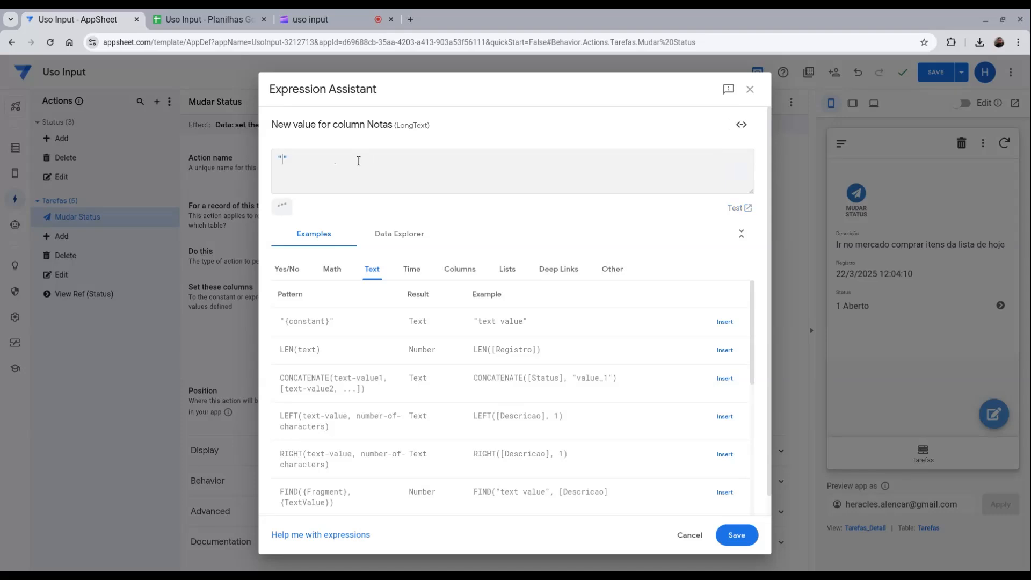
pyautogui.write('Uma nt')
pyautogui.press('BackSpace')
pyautogui.write('ota estát')
pyautogui.write('ica q')
pyautogui.write('ualuer')
pyautogui.press('BackSpace')
pyautogui.press('BackSpace')
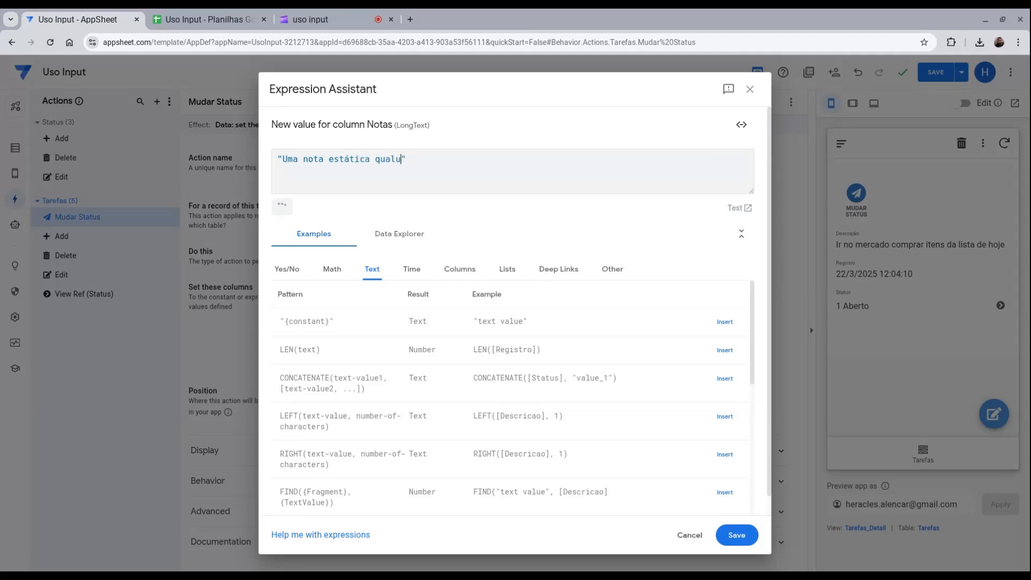
pyautogui.press('BackSpace')
pyautogui.write('quer')
pyautogui.click(736, 536)
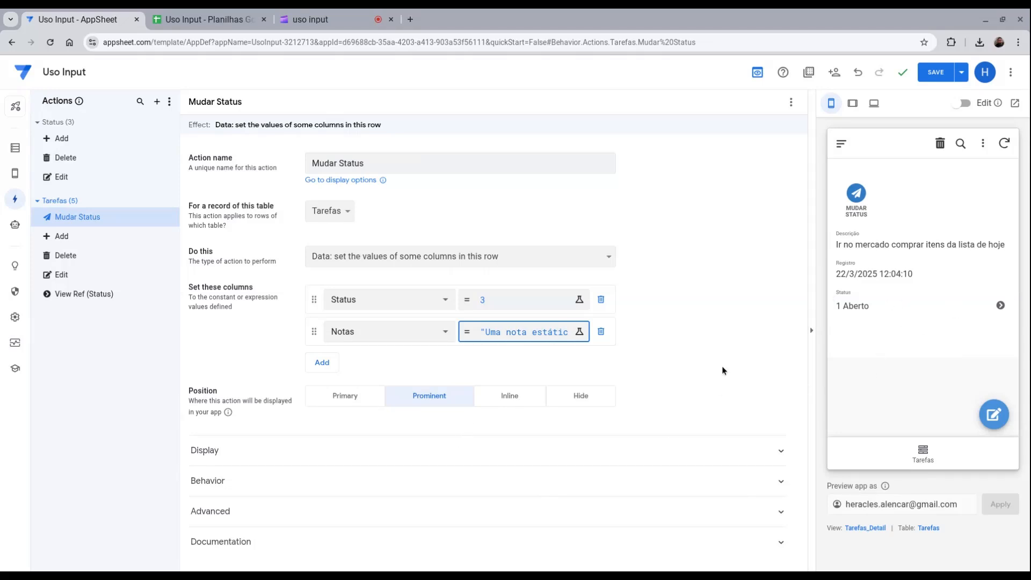
# Step: Set the display name of the Mudar Status action to "Status"
pyautogui.click(480, 449)
pyautogui.click(450, 492)
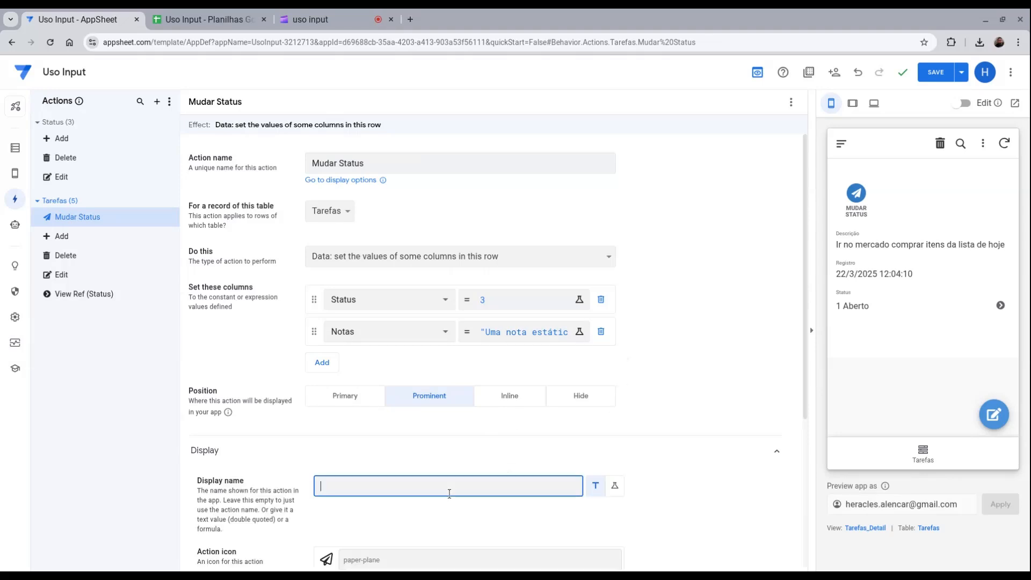
pyautogui.write('Status')
pyautogui.scroll(-3, 450, 491)
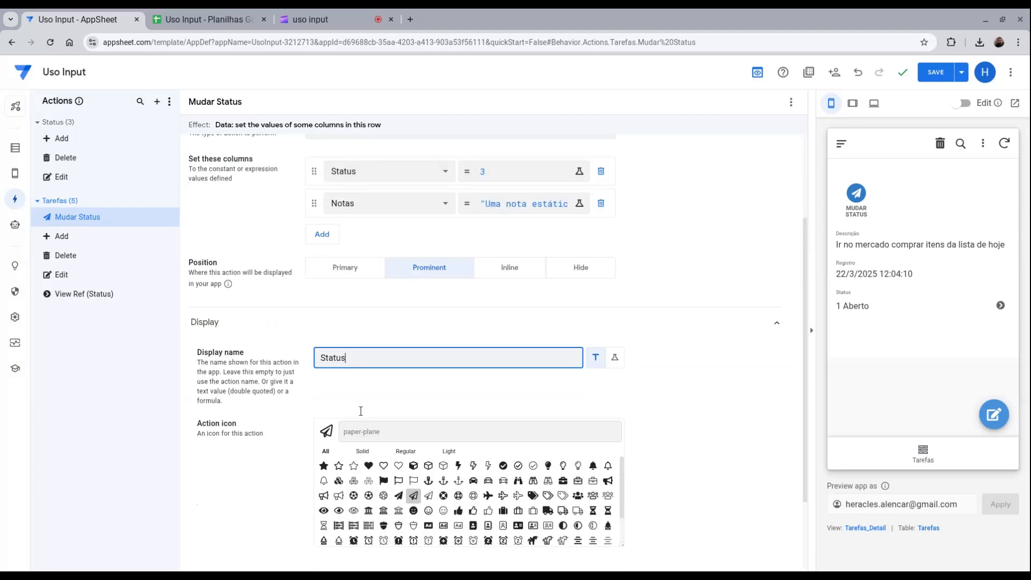
# Step: Find the repeat icon by searching for "reload", assign it to the Mudar Status action and save the app
pyautogui.click(373, 430)
pyautogui.write('re')
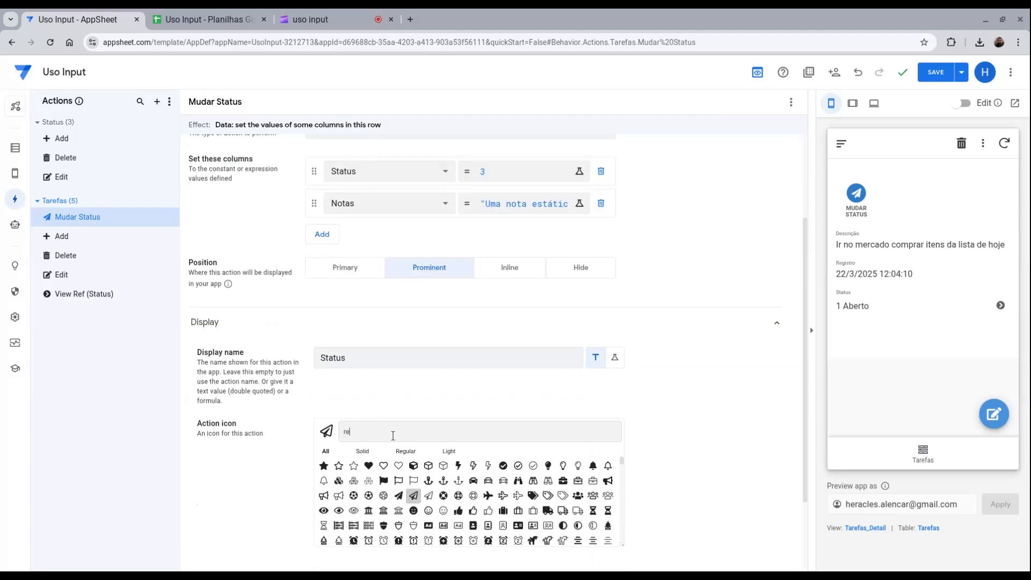
pyautogui.write('load')
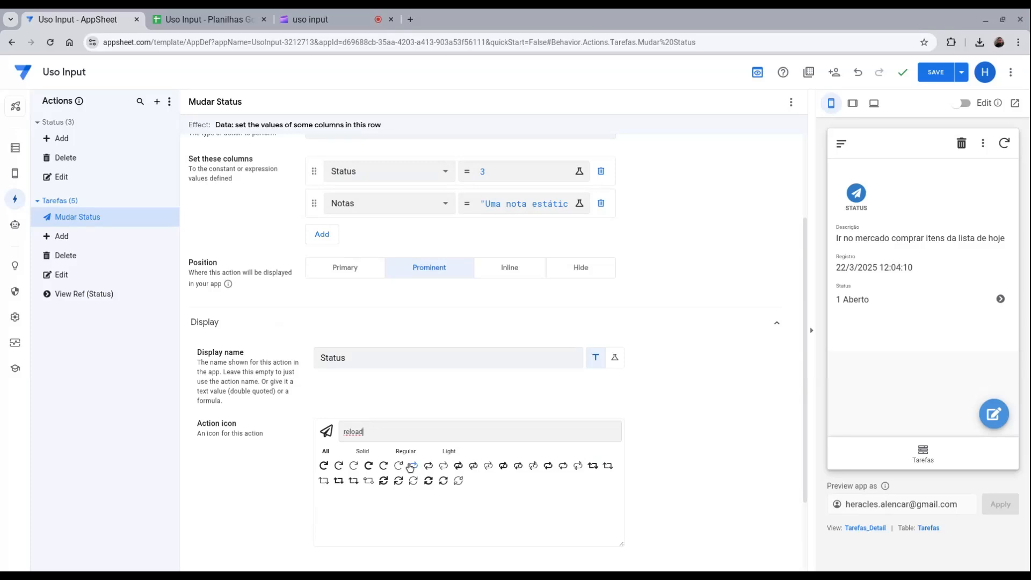
pyautogui.click(412, 466)
pyautogui.click(947, 79)
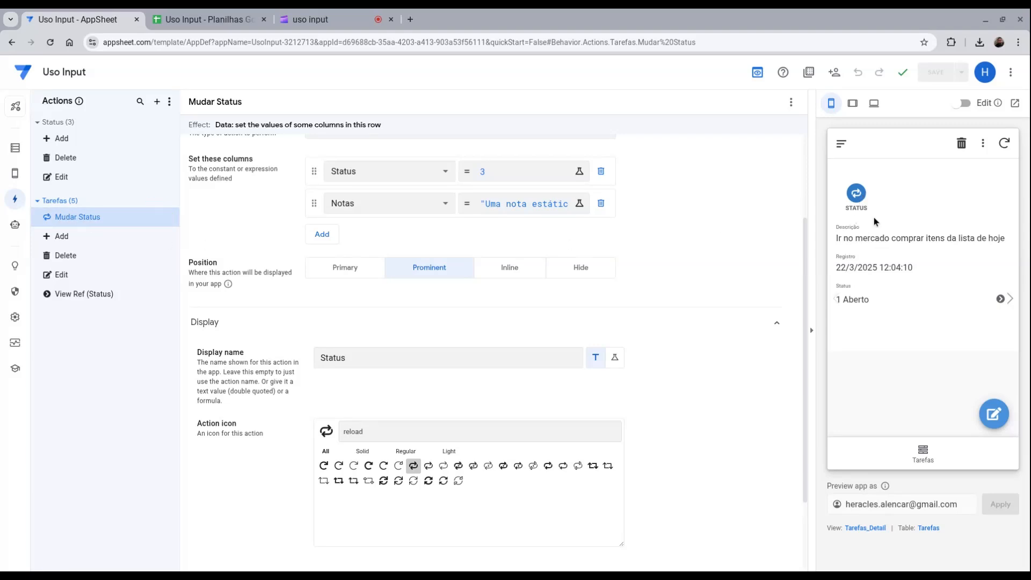
# Step: Run the Status action on the task open in the preview and check the result against the Tarefas and Status sheets
pyautogui.click(858, 194)
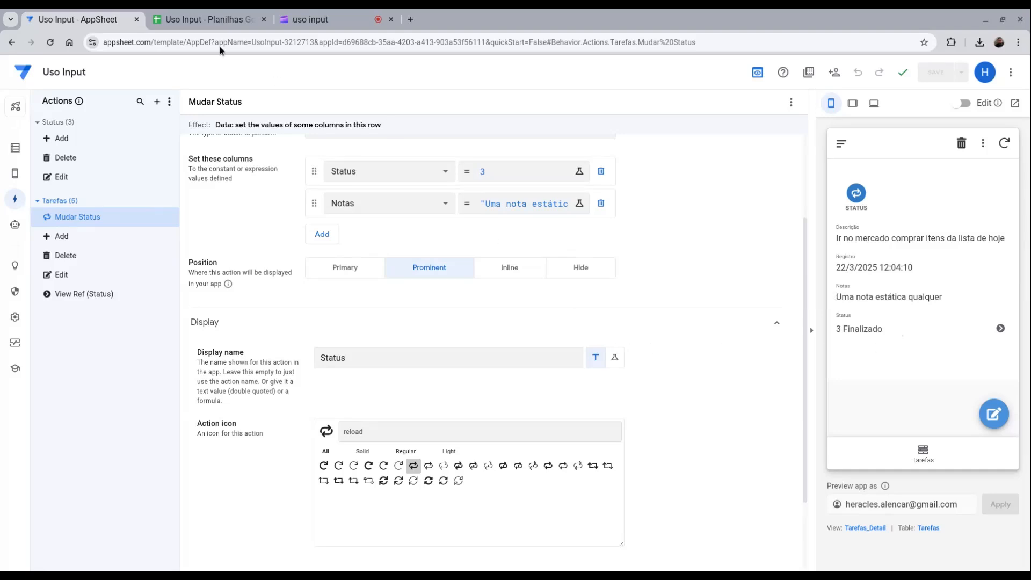
pyautogui.click(195, 20)
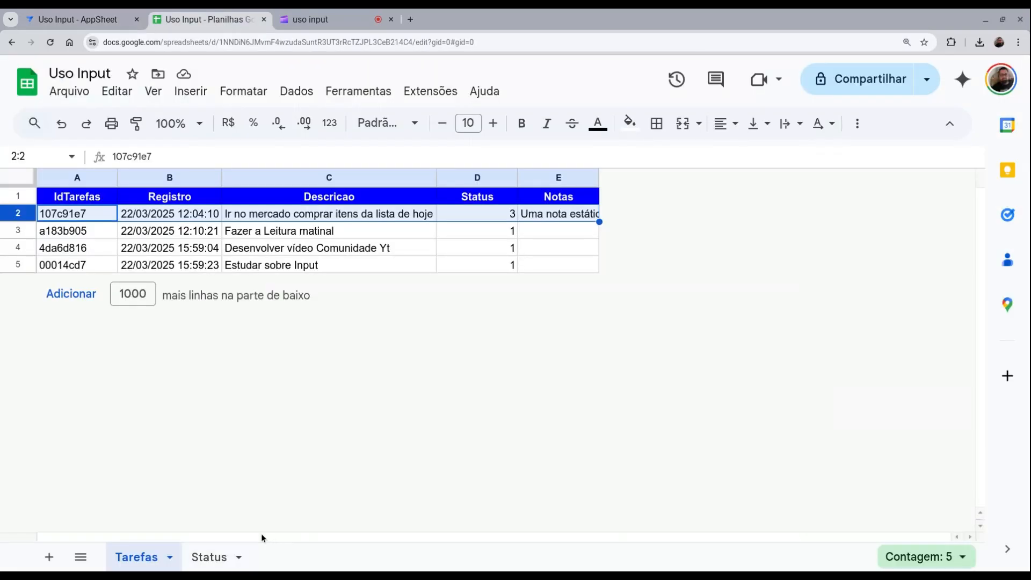
pyautogui.click(208, 557)
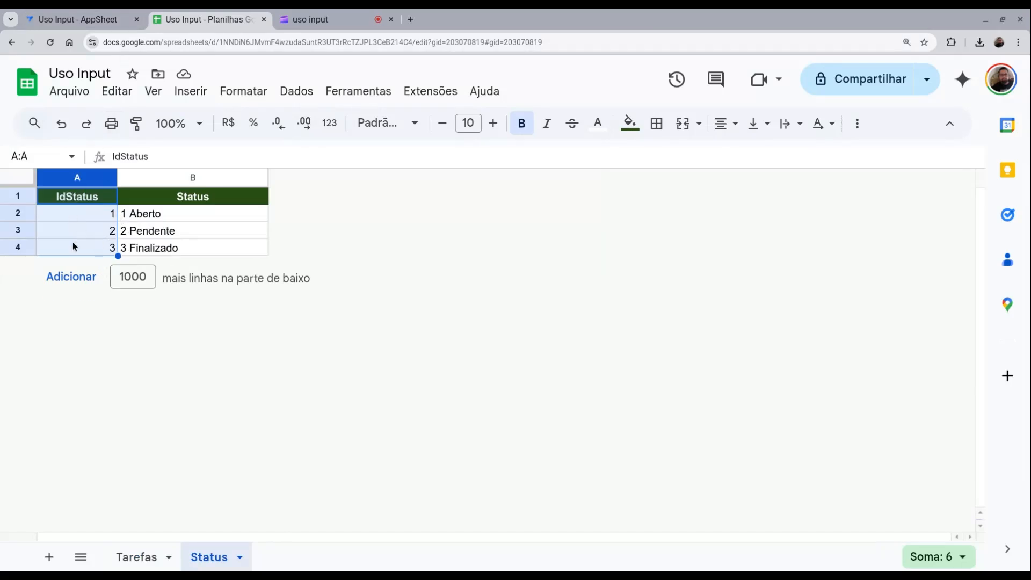
pyautogui.click(17, 247)
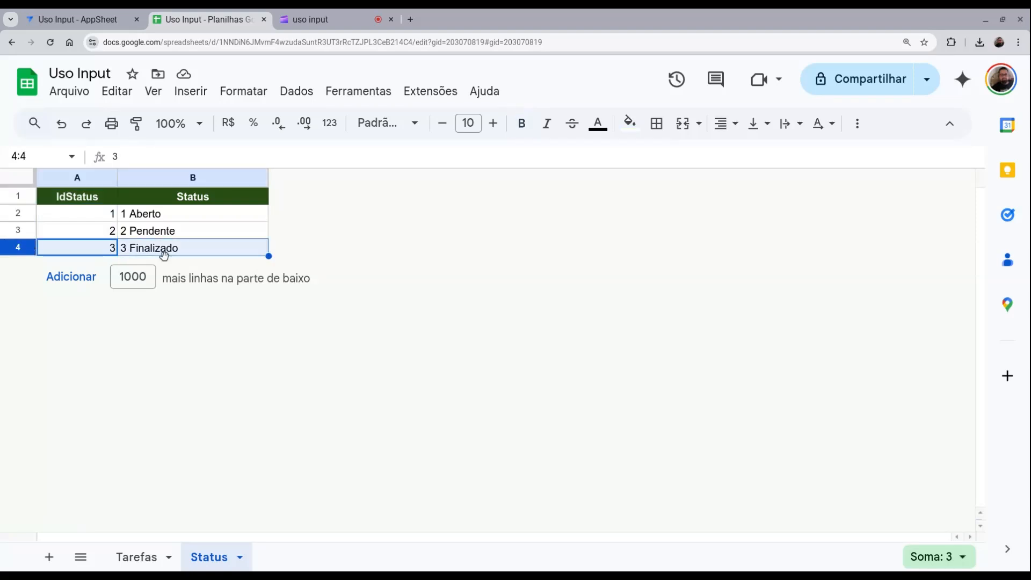
# Step: Return to AppSheet, examine the Status table's columns and show the Tarefas list in the preview
pyautogui.click(102, 19)
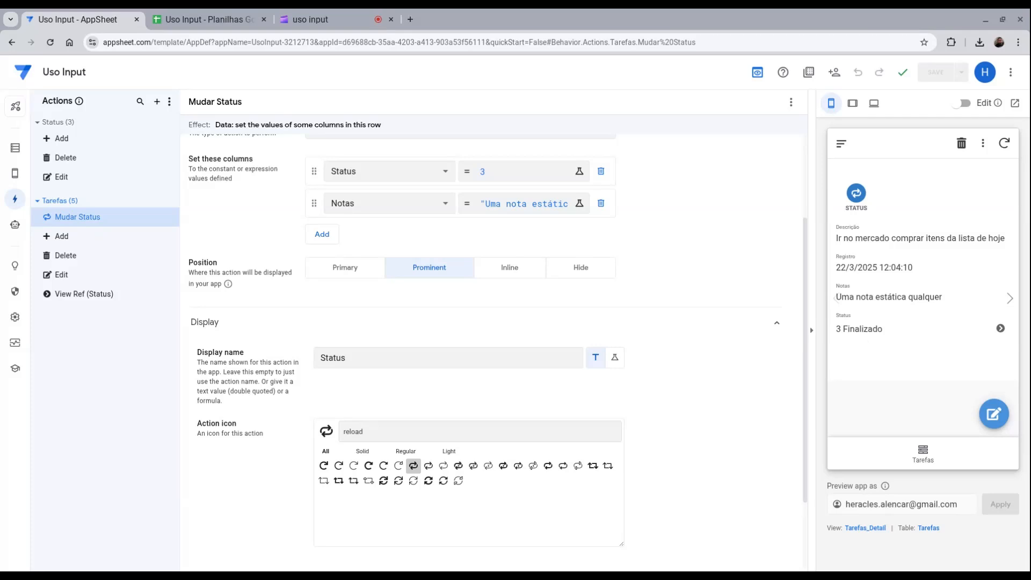
pyautogui.click(15, 149)
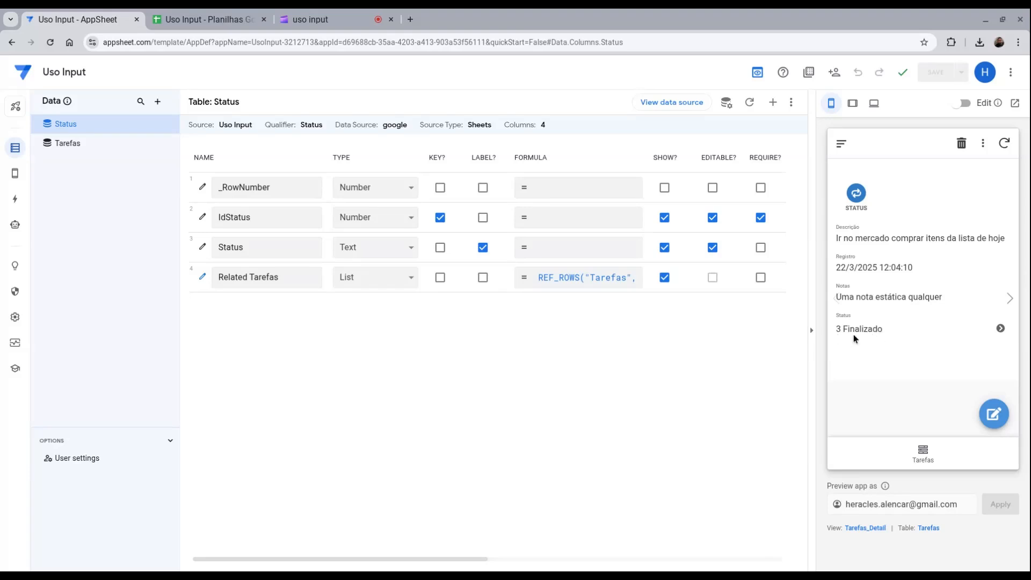
pyautogui.click(927, 459)
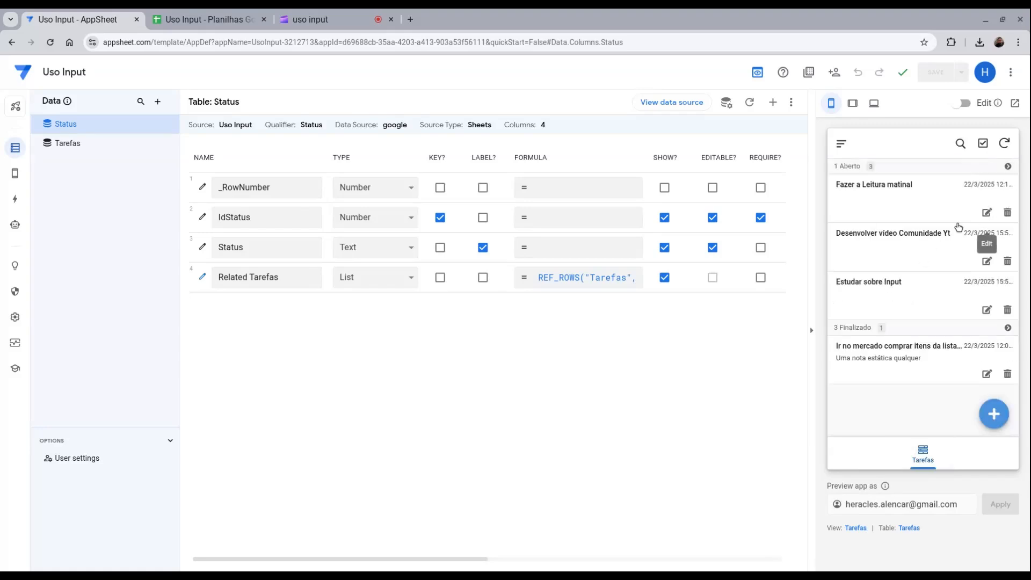
# Step: Replace TesteInput with Mudar Status as the first action in the Tarefas view's action bar
pyautogui.click(856, 528)
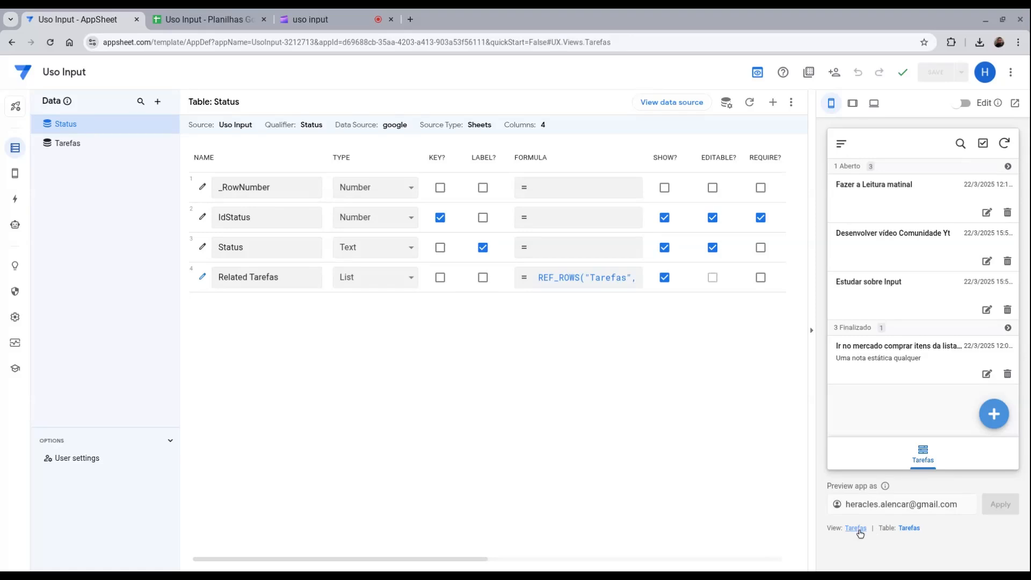
pyautogui.scroll(-10, 409, 353)
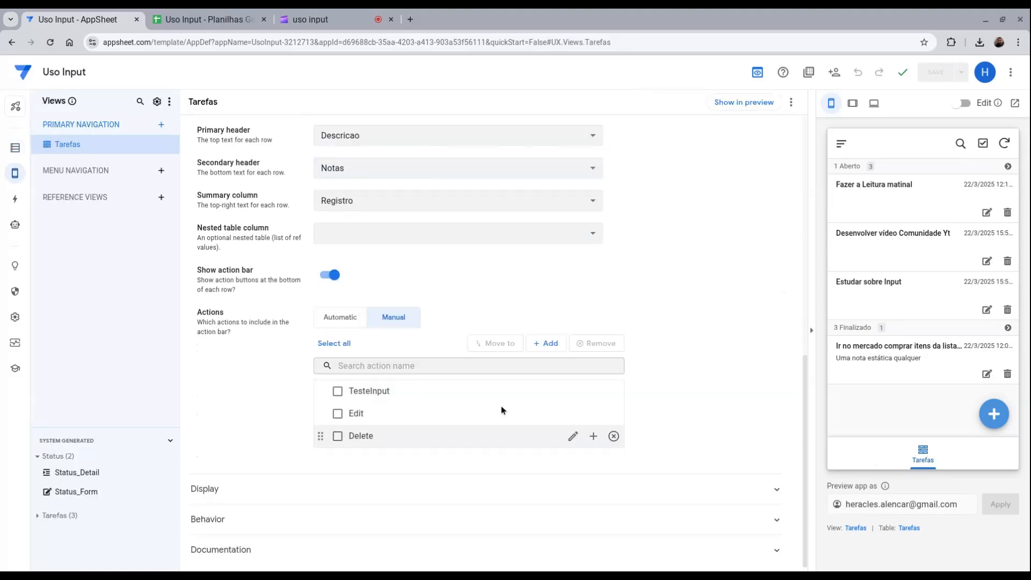
pyautogui.click(553, 345)
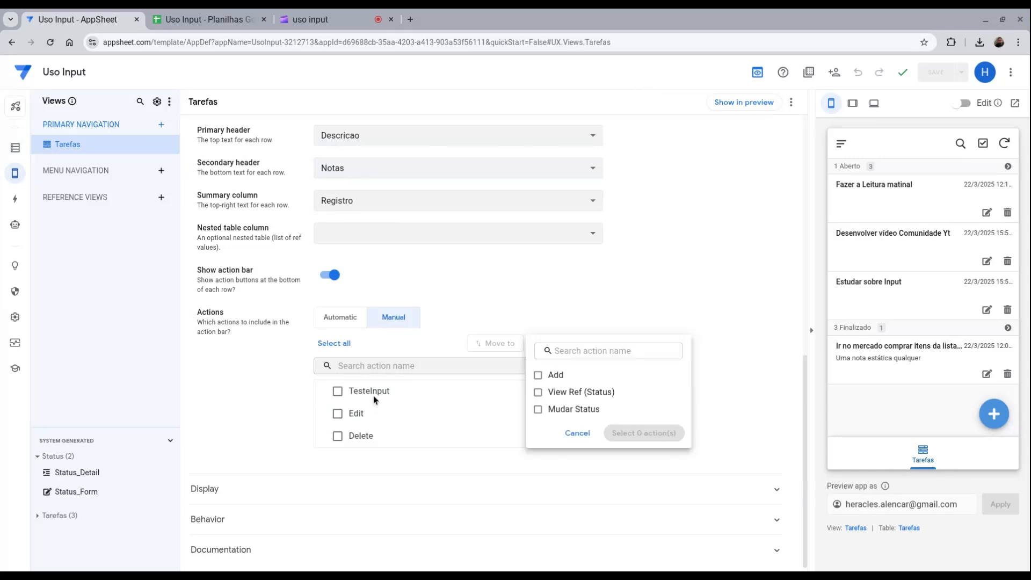
pyautogui.click(566, 408)
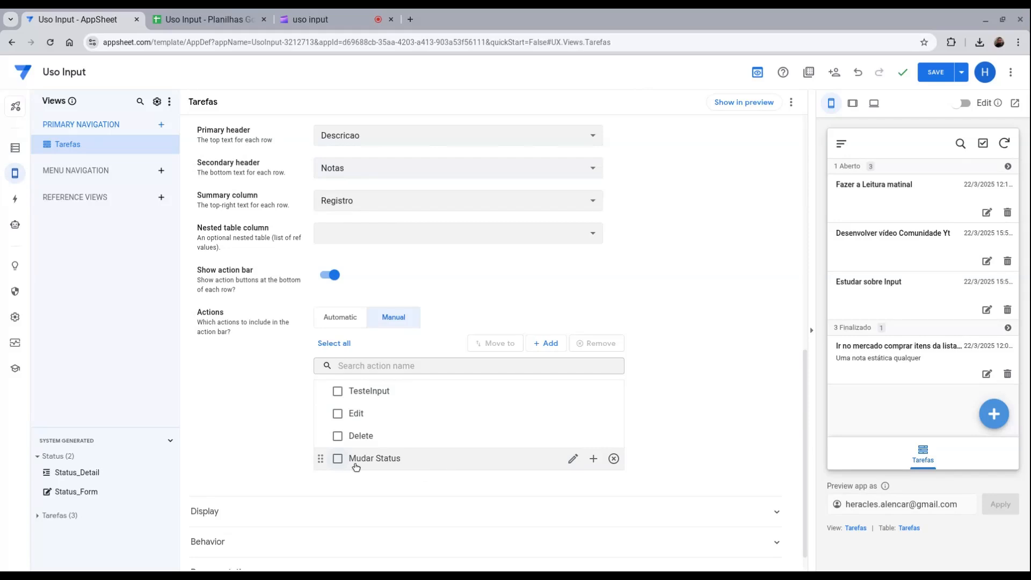
pyautogui.moveTo(318, 458); pyautogui.dragTo(321, 391)
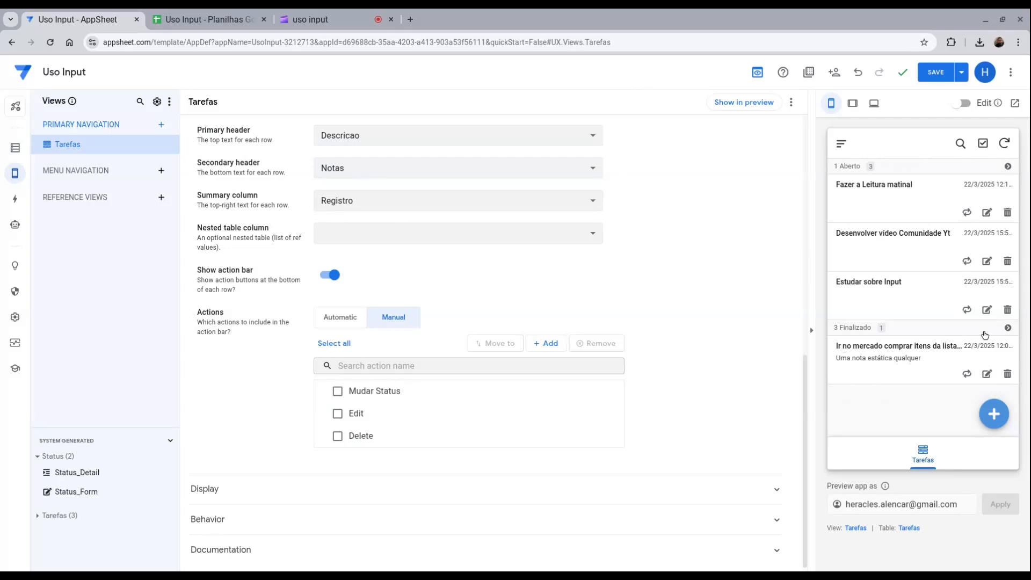
# Step: Run the Status action on the "Estudar sobre Input" task and check its row in the Tarefas sheet
pyautogui.click(967, 309)
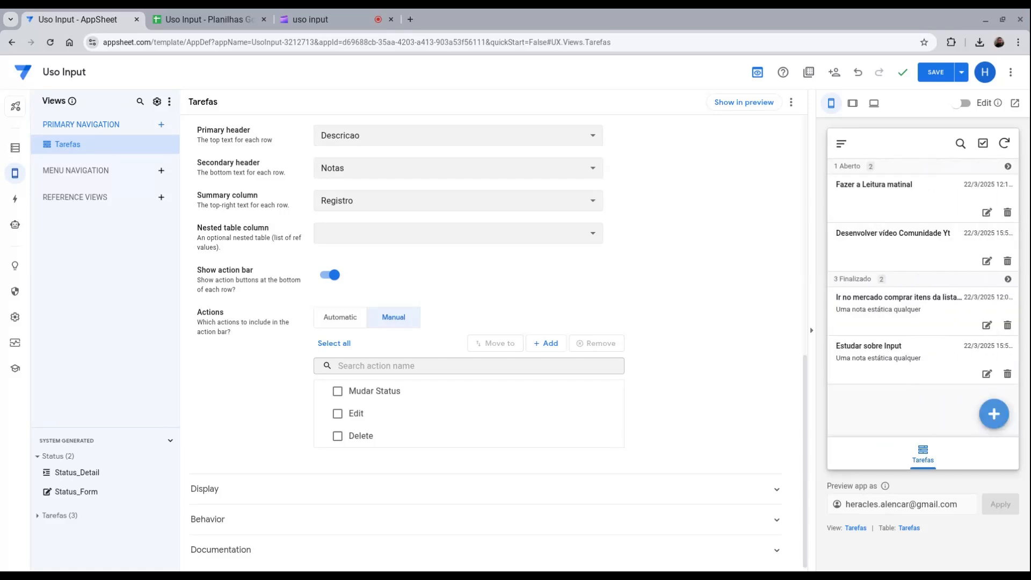
pyautogui.click(206, 20)
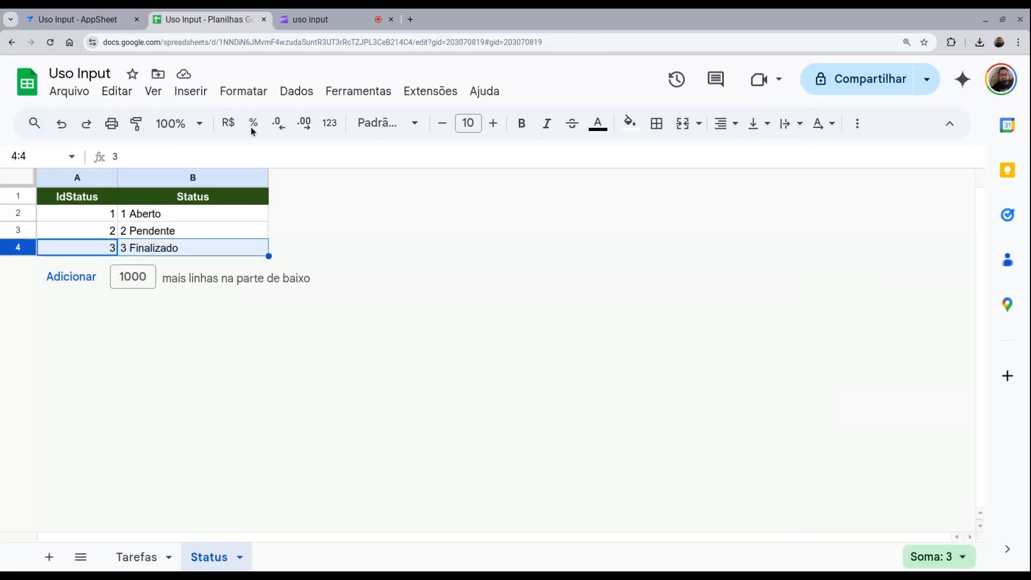
pyautogui.click(154, 557)
pyautogui.click(137, 557)
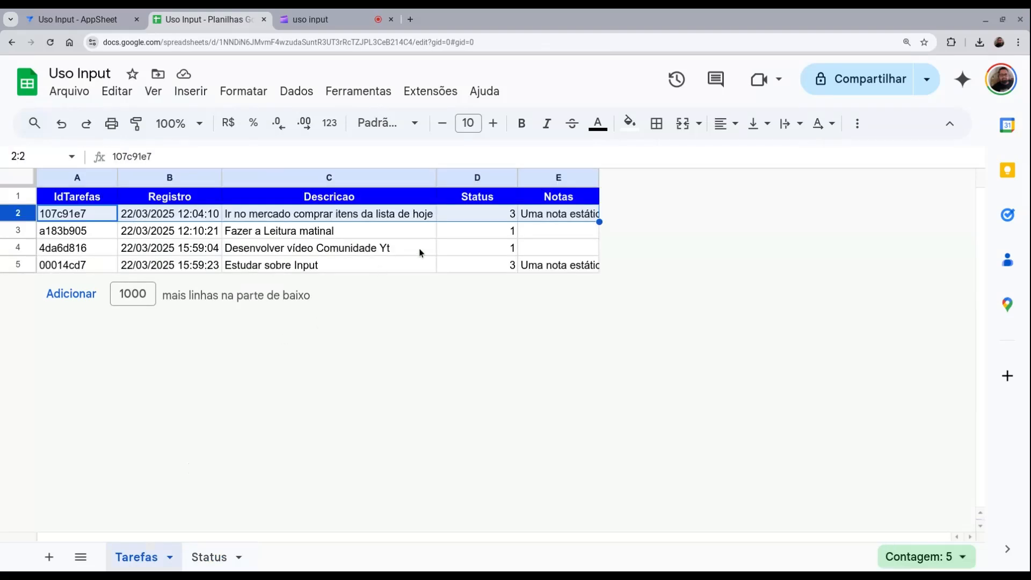
# Step: Set the Status of "Fazer a Leitura matinal" to 2 in the Tarefas sheet and sync the AppSheet preview
pyautogui.click(469, 234)
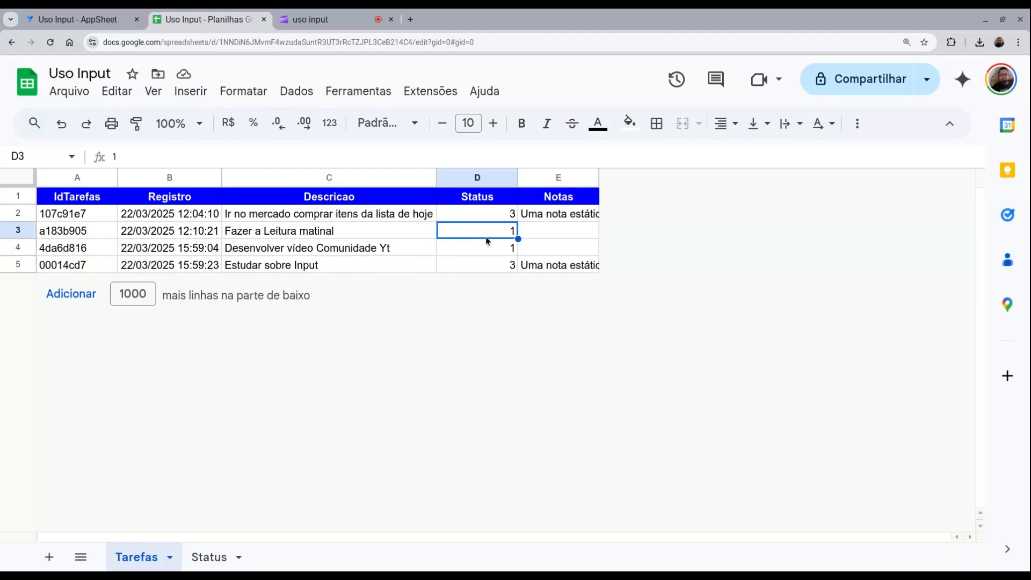
pyautogui.write('2')
pyautogui.click(490, 265)
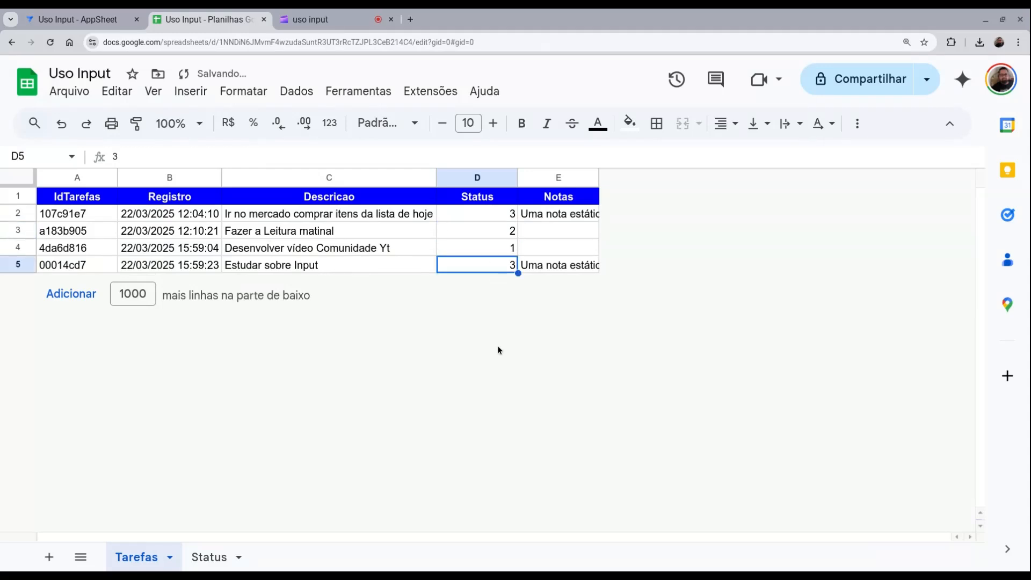
pyautogui.click(96, 21)
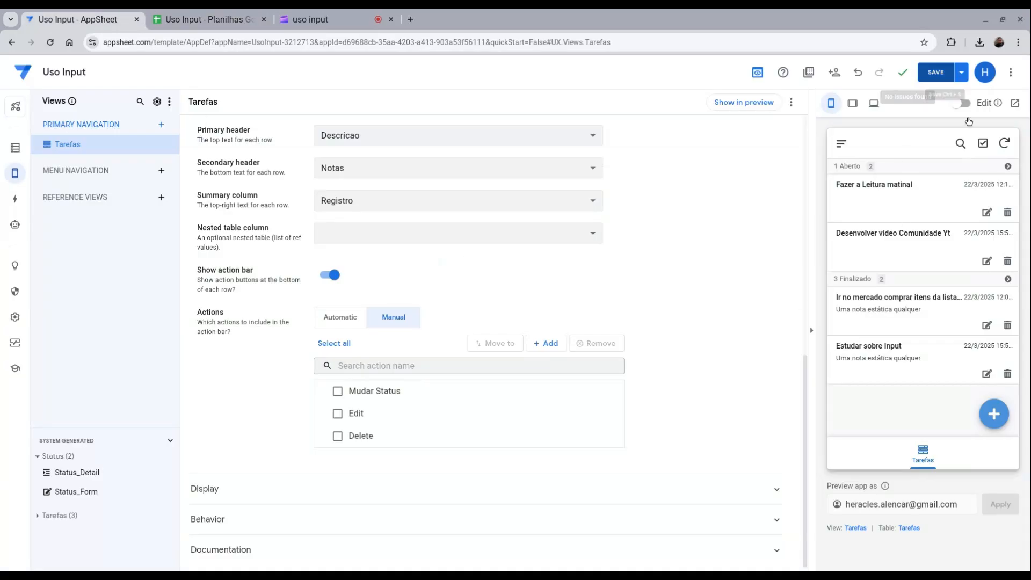
pyautogui.click(1003, 143)
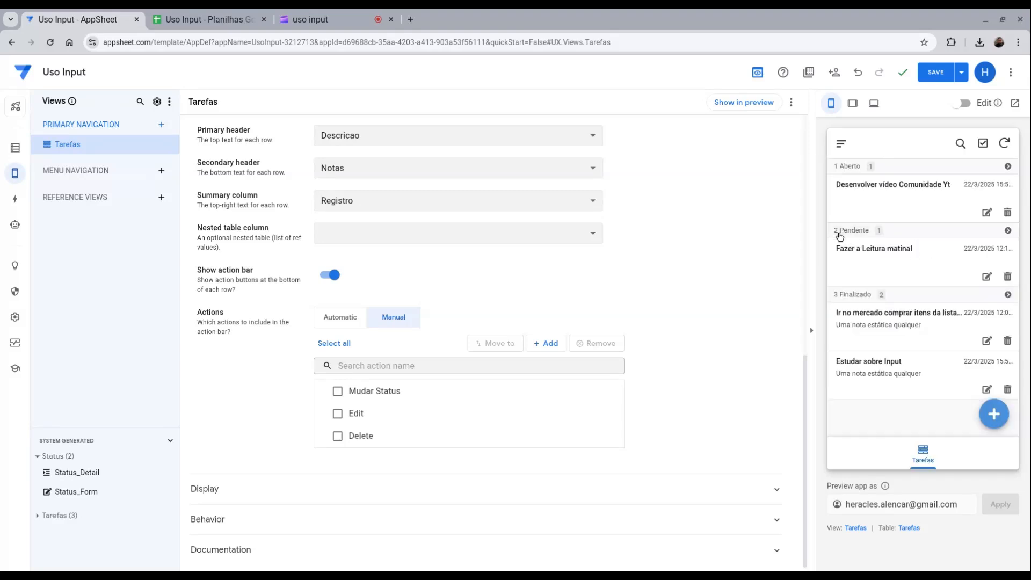
# Step: Save the app and run the Status action on the "Fazer a Leitura matinal" task in the preview
pyautogui.click(944, 80)
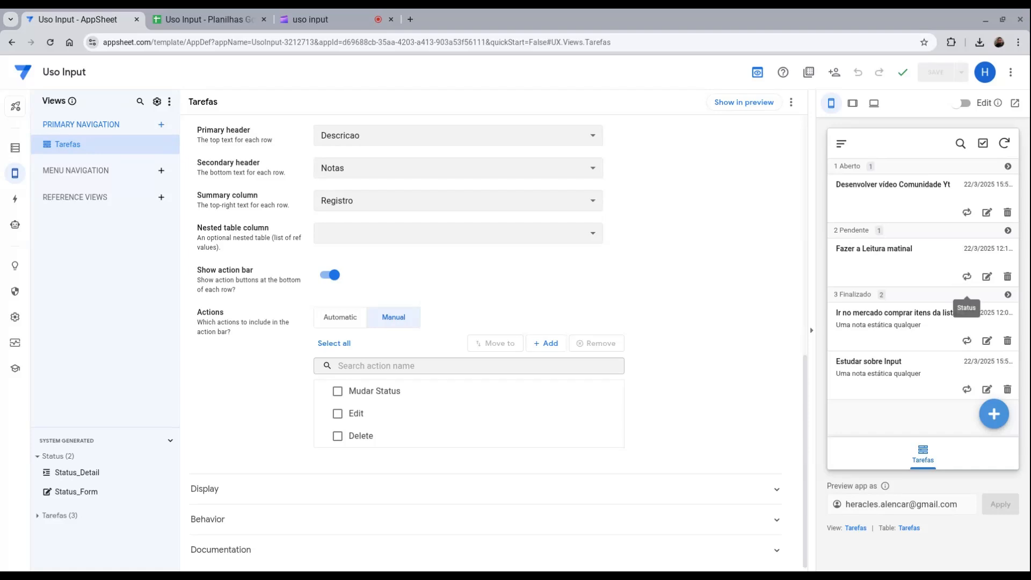
pyautogui.click(966, 276)
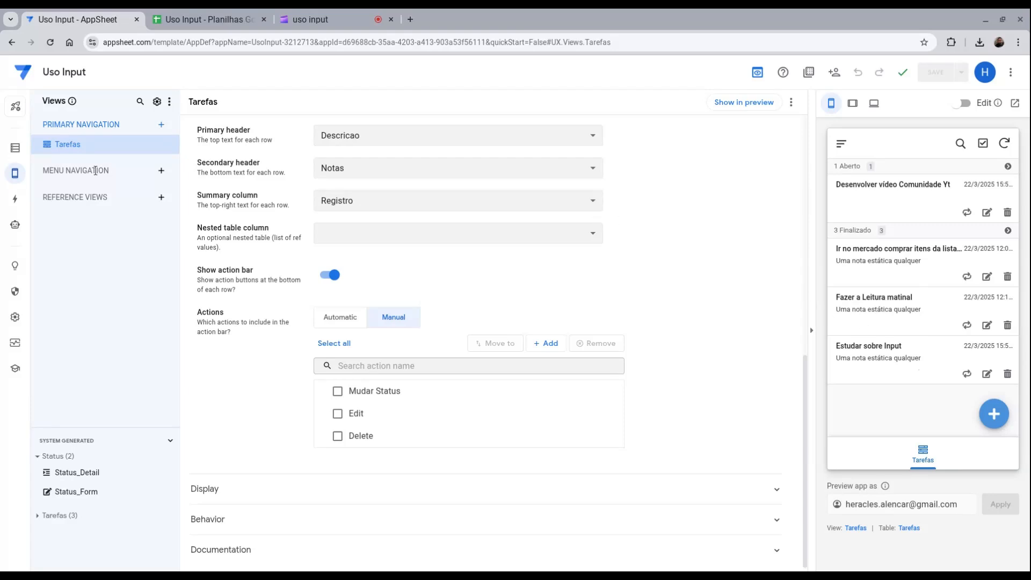
# Step: Reopen the Mudar Status action and review its display settings and the advanced Inputs option
pyautogui.click(15, 198)
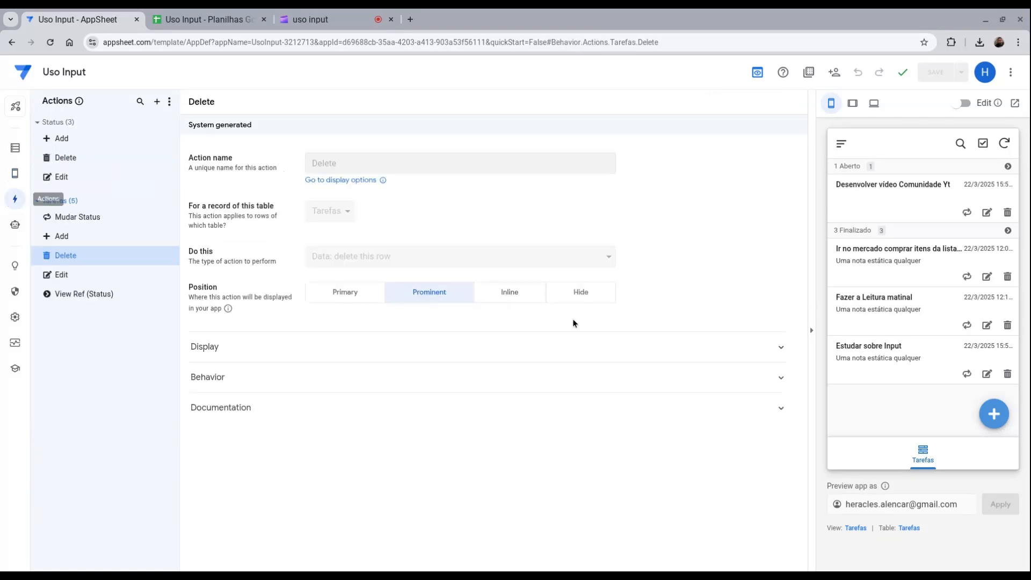
pyautogui.click(61, 221)
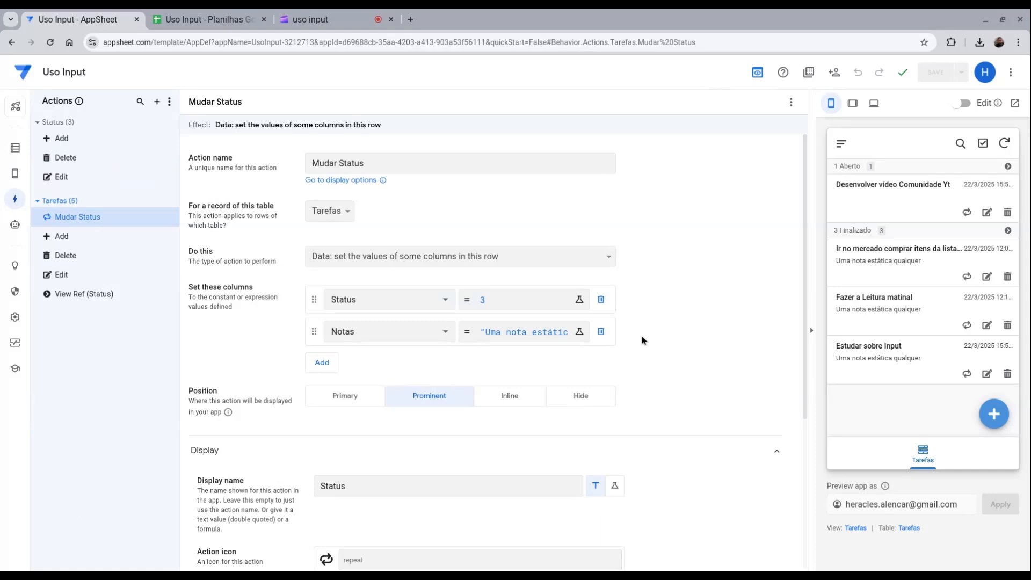
pyautogui.scroll(-4, 643, 338)
pyautogui.scroll(3, 642, 349)
pyautogui.scroll(-4, 366, 377)
pyautogui.click(241, 518)
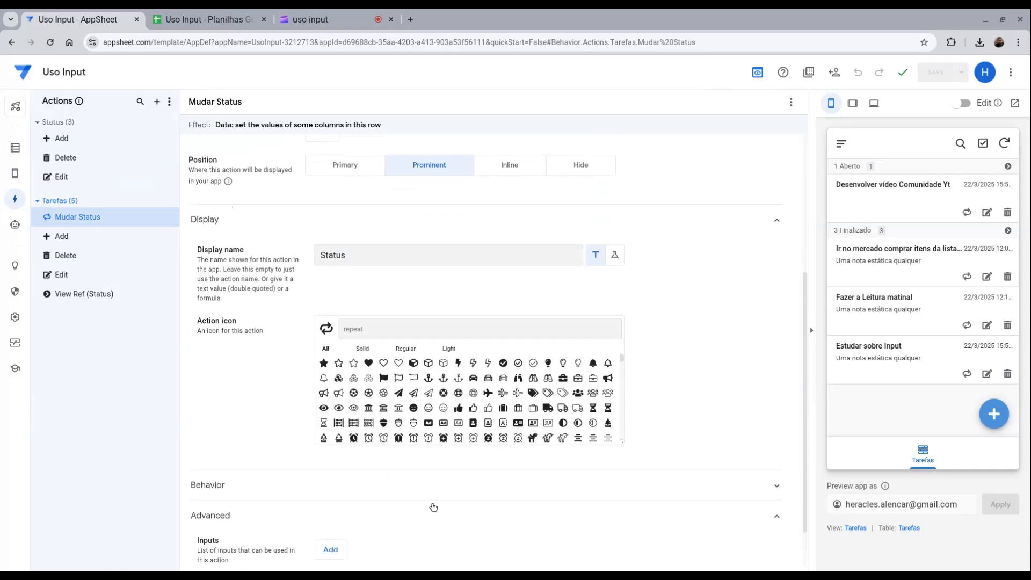
pyautogui.scroll(-1, 314, 502)
pyautogui.scroll(5, 481, 489)
# Step: Open the Status column's value expression in the Mudar Status action and replace it with INPUT()
pyautogui.click(479, 299)
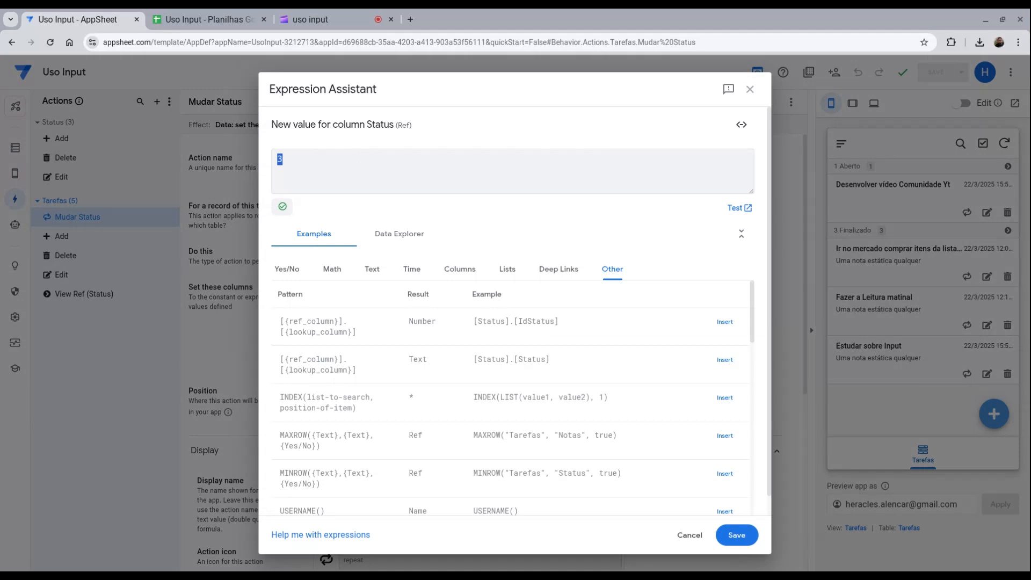
pyautogui.write('INPUT')
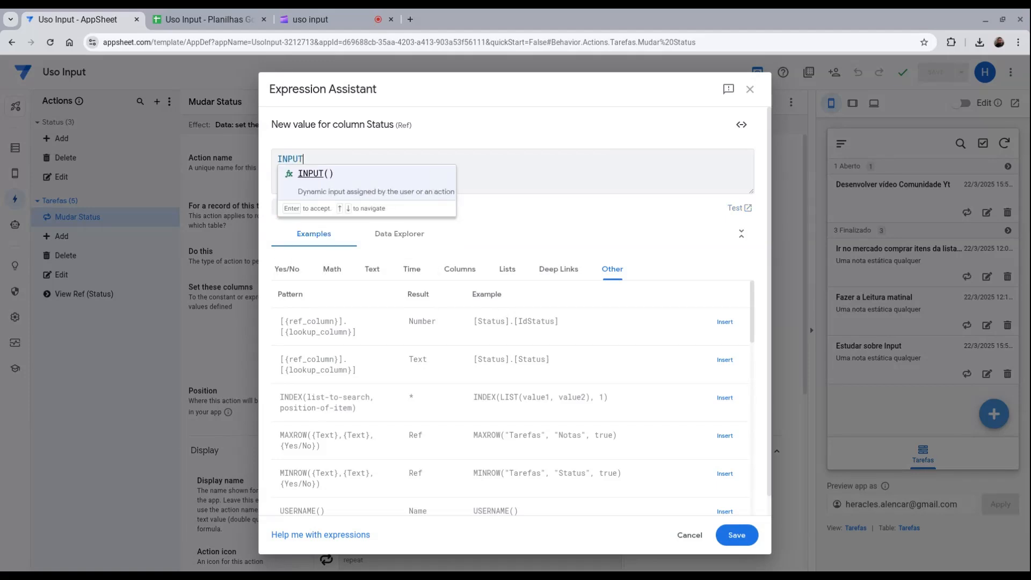
pyautogui.press('Return')
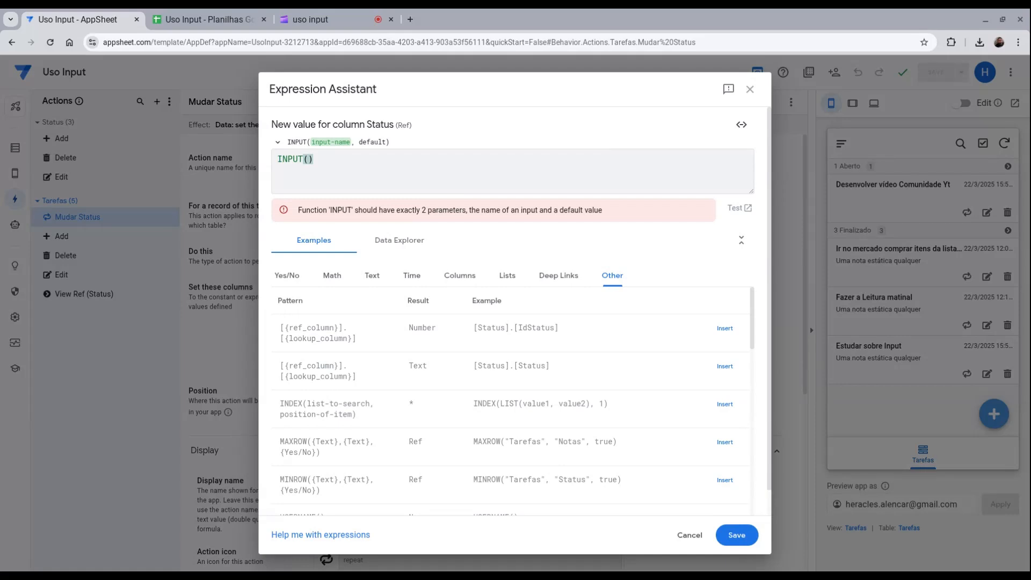
# Step: Replace INPUT() in the Status column's value expression with [_INPUT].[AlterarStatus] and save the expression
pyautogui.press('BackSpace')
pyautogui.press('BackSpace')
pyautogui.press('BackSpace')
pyautogui.press('BackSpace')
pyautogui.press('BackSpace')
pyautogui.press('BackSpace')
pyautogui.press('BackSpace')
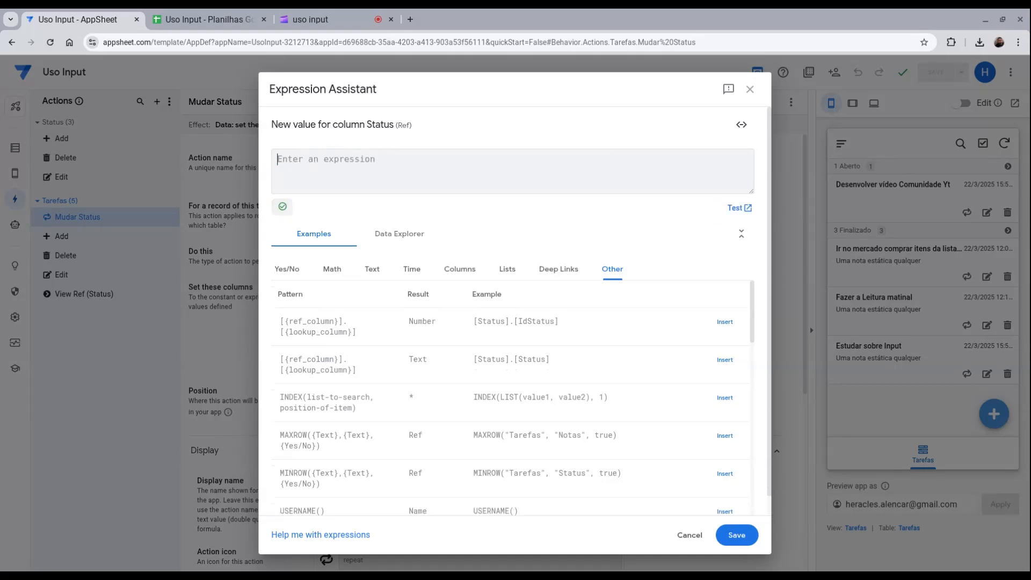
pyautogui.write('[_')
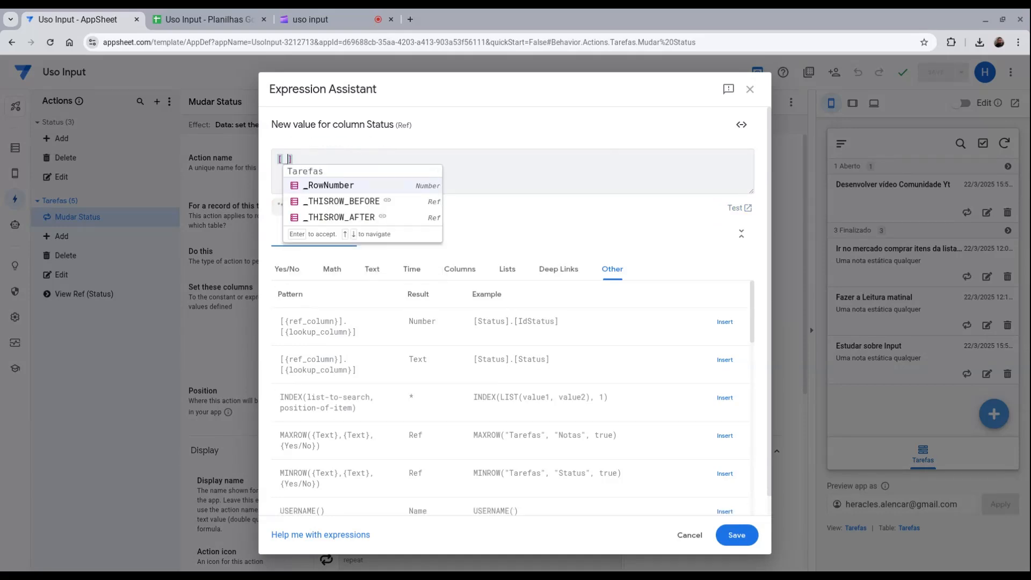
pyautogui.write('INPUT]')
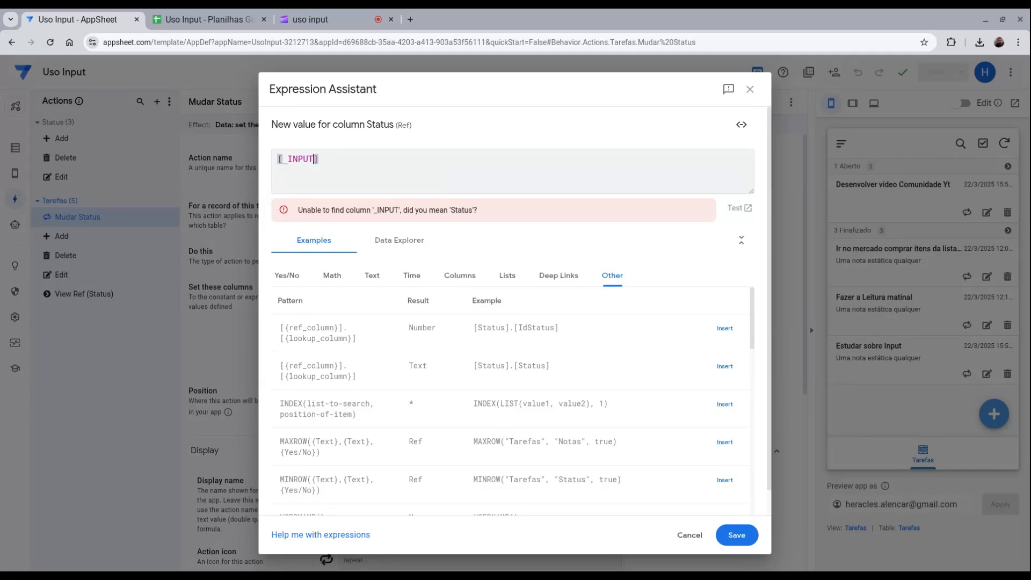
pyautogui.write('.')
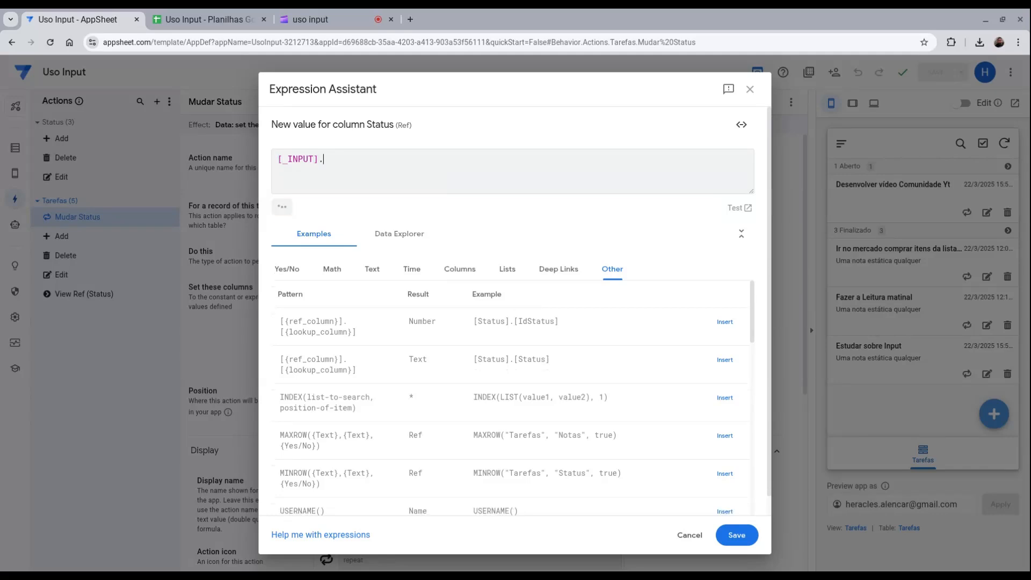
pyautogui.write('[')
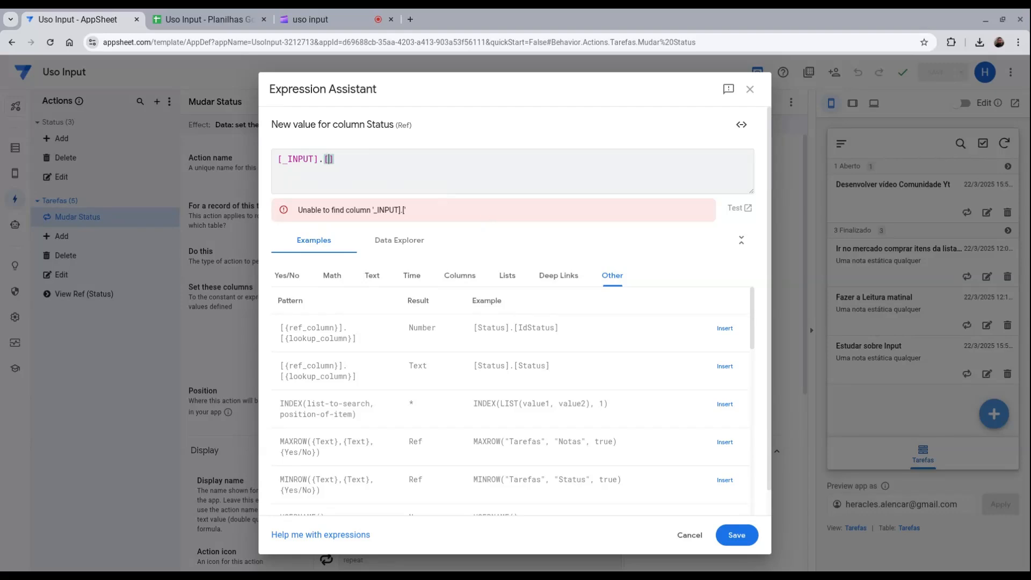
pyautogui.write('Alt')
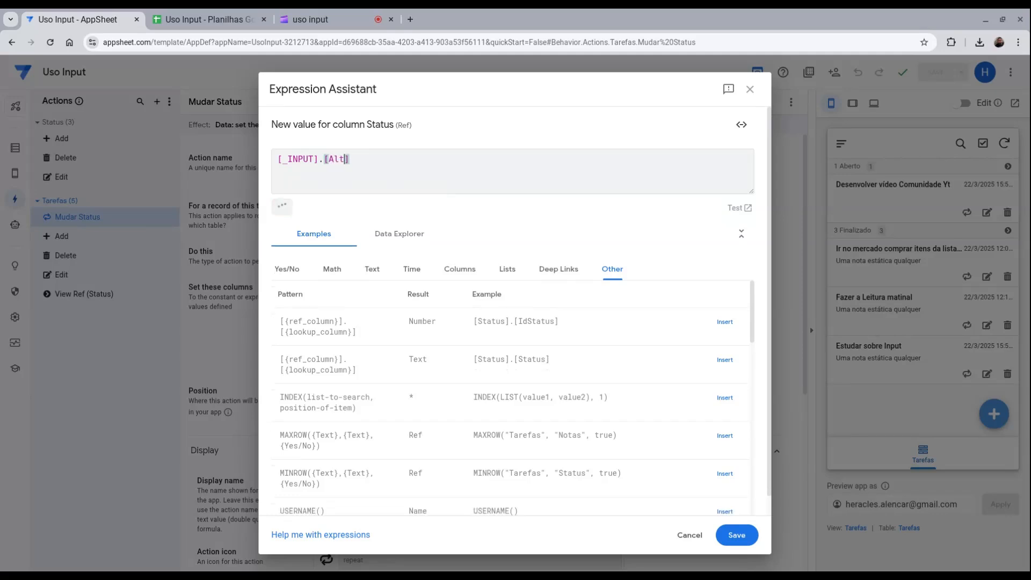
pyautogui.write('erarStatua')
pyautogui.press('BackSpace')
pyautogui.write('s')
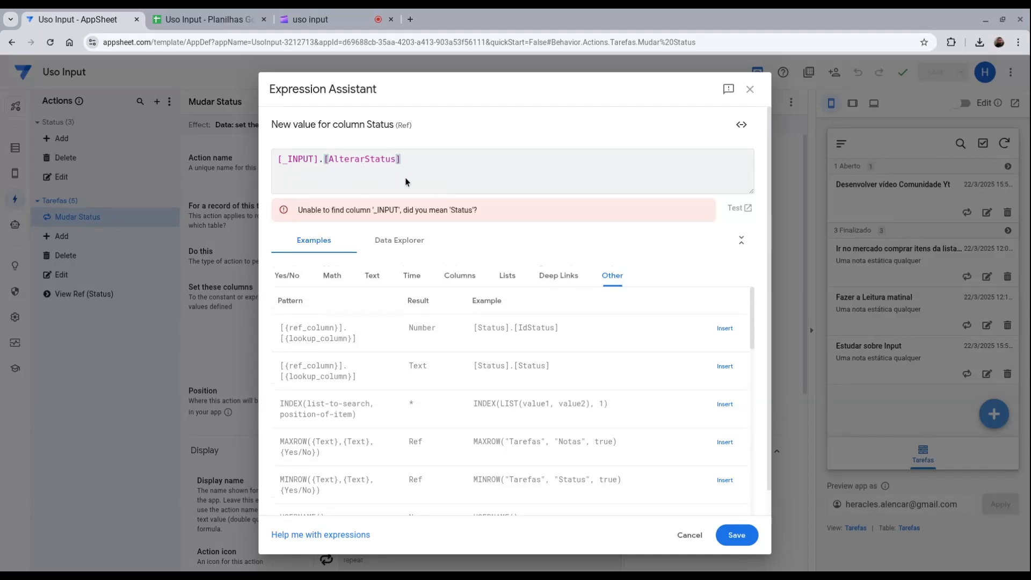
pyautogui.moveTo(278, 156); pyautogui.dragTo(416, 159)
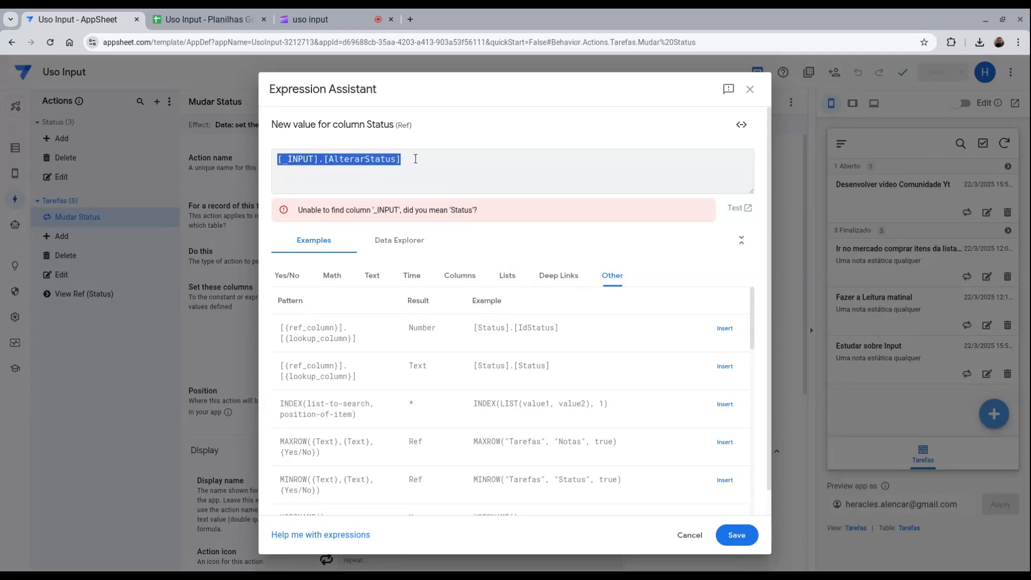
pyautogui.click(346, 159)
pyautogui.click(737, 536)
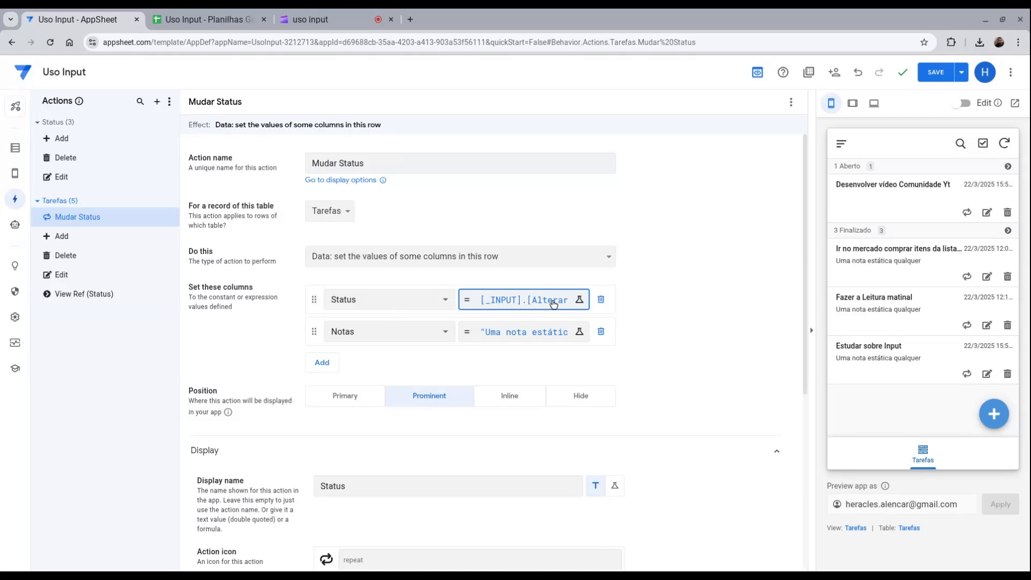
# Step: Add an input named AlterarStatus to the Mudar Status action, with type Number and default value 2
pyautogui.scroll(-5, 532, 369)
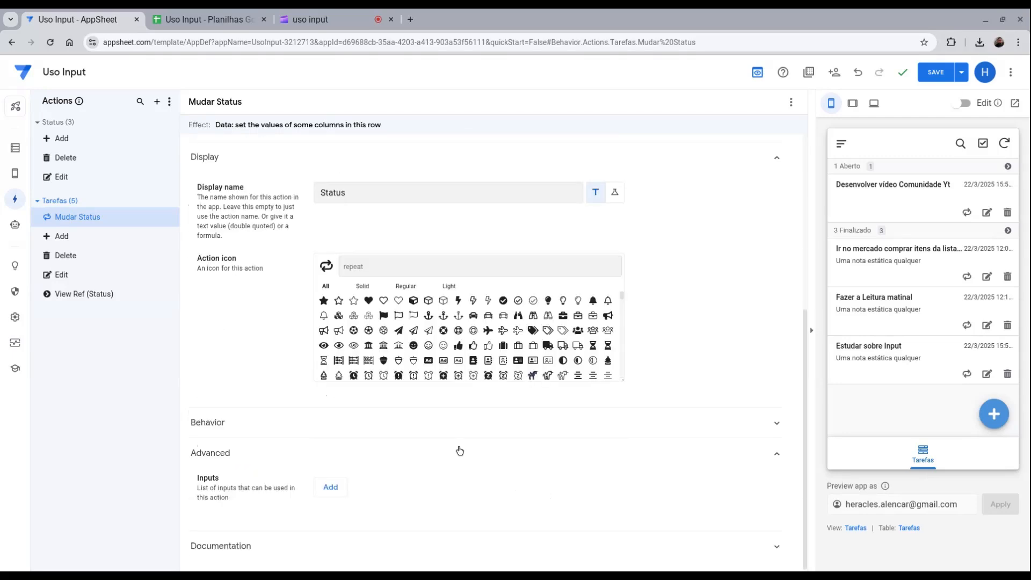
pyautogui.click(329, 487)
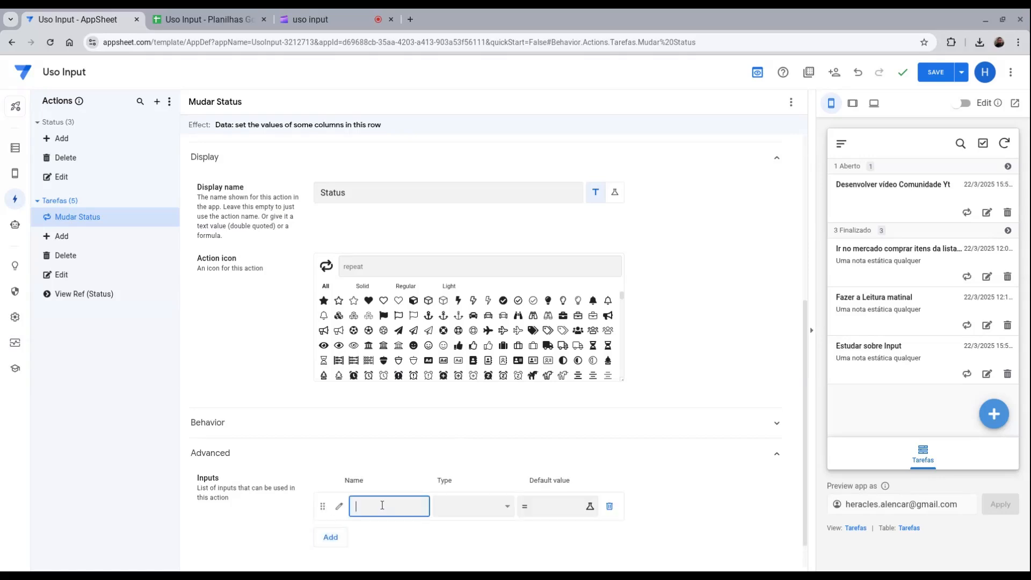
pyautogui.write('AlterarStatus')
pyautogui.click(505, 510)
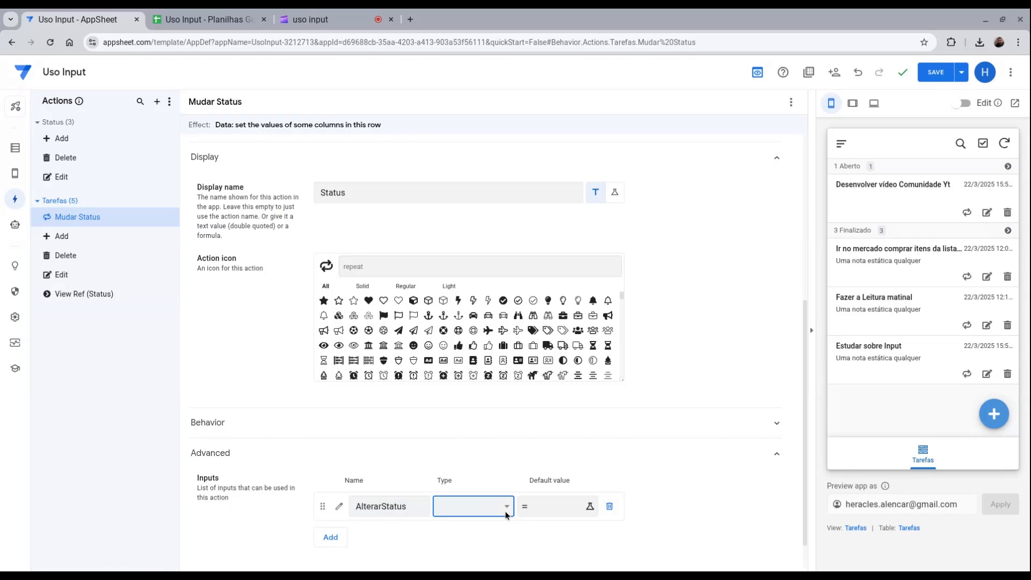
pyautogui.click(520, 486)
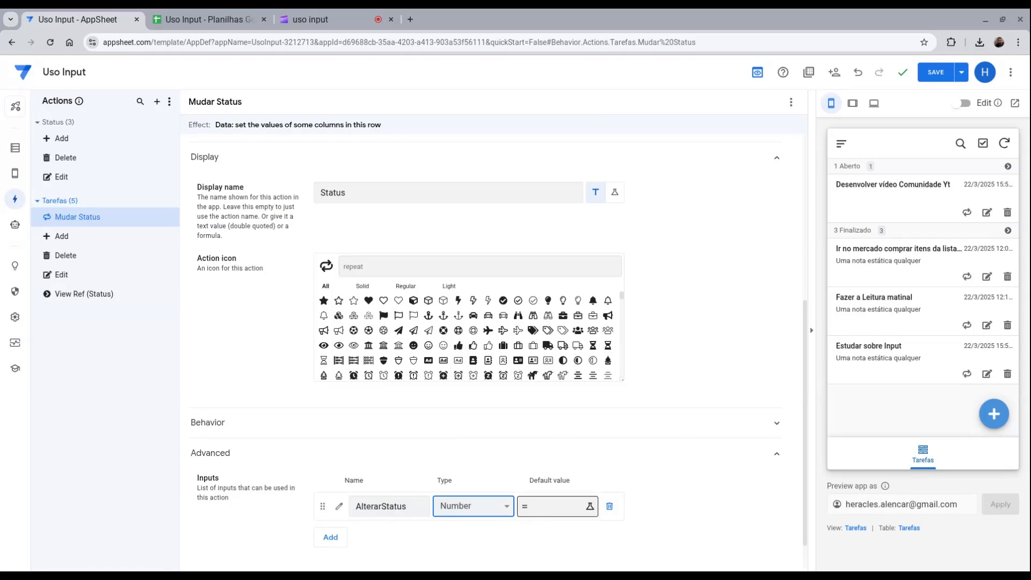
pyautogui.click(540, 510)
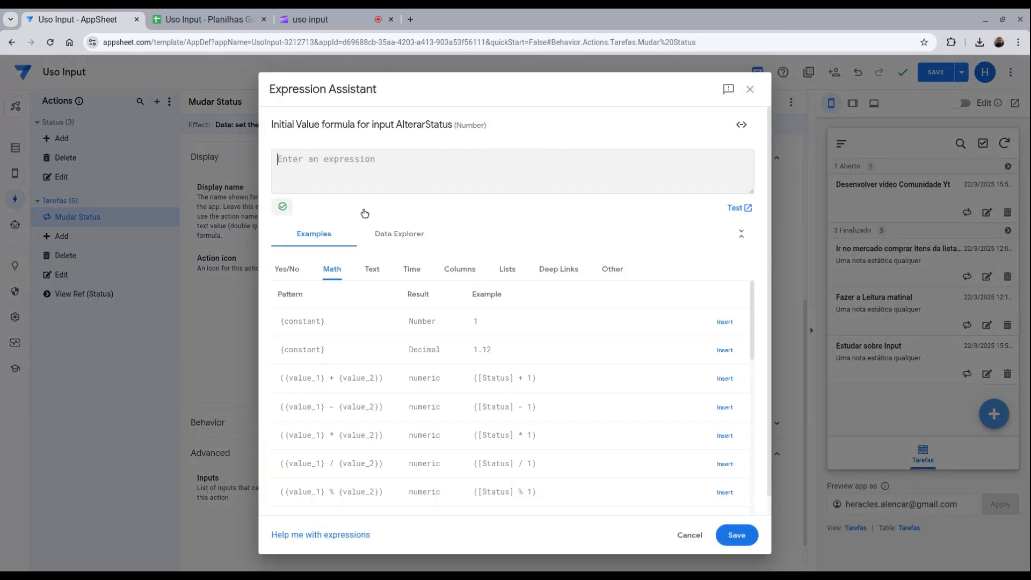
pyautogui.write('2')
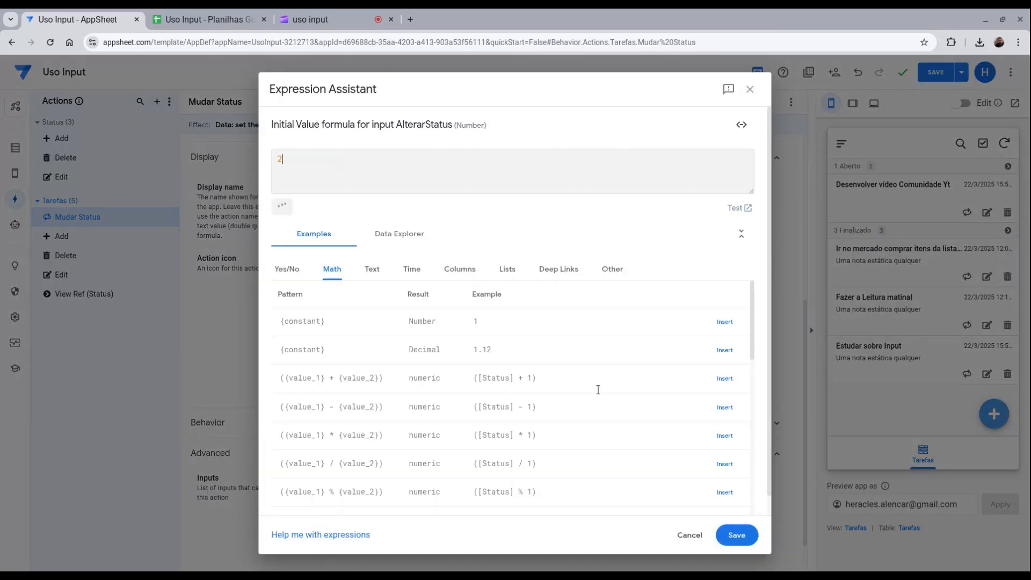
pyautogui.click(730, 533)
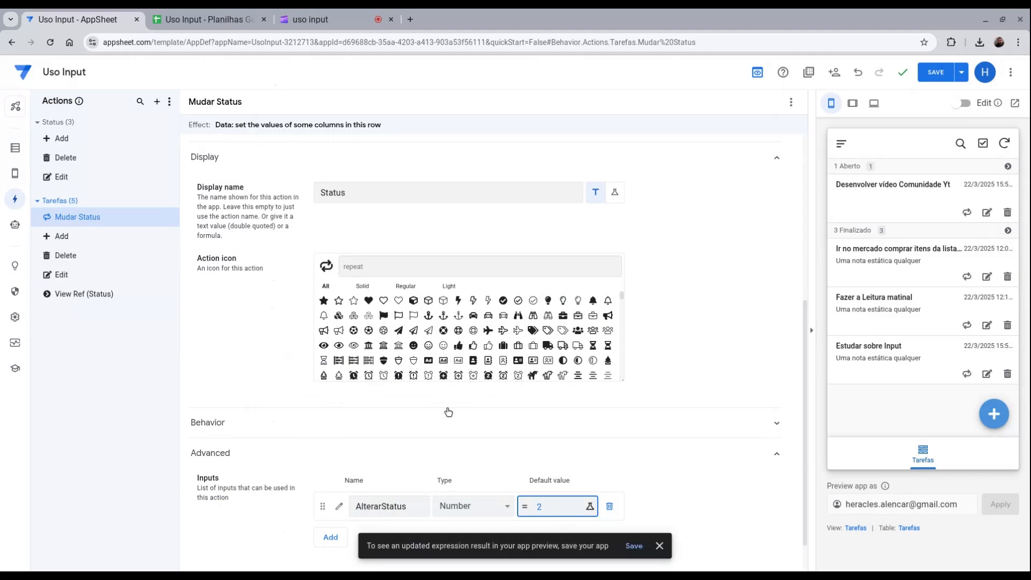
# Step: Add a second action input named InserirNota, with type LongText and default value "n/a"
pyautogui.scroll(-1, 459, 423)
pyautogui.scroll(4, 606, 403)
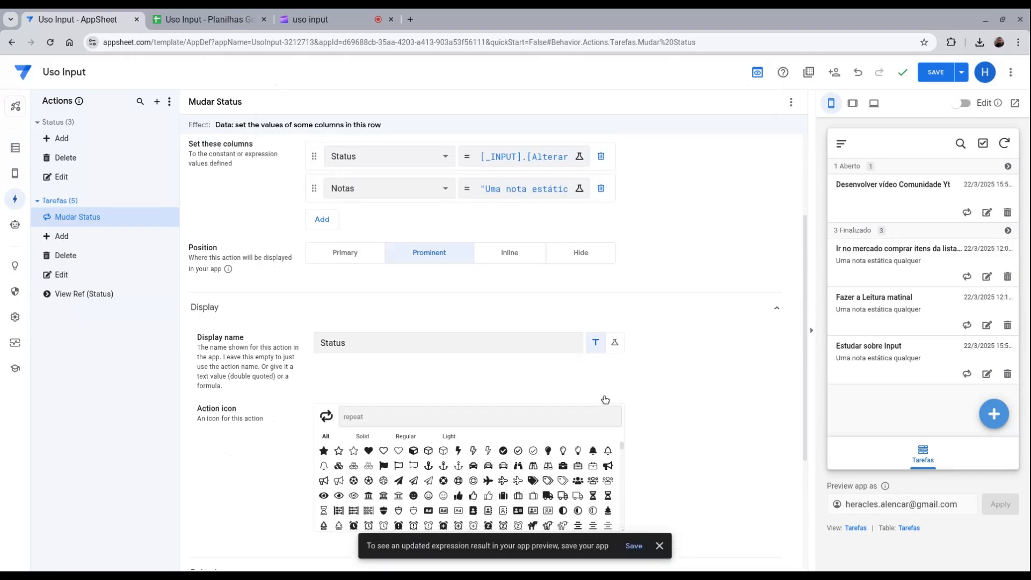
pyautogui.scroll(-4, 516, 336)
pyautogui.click(333, 495)
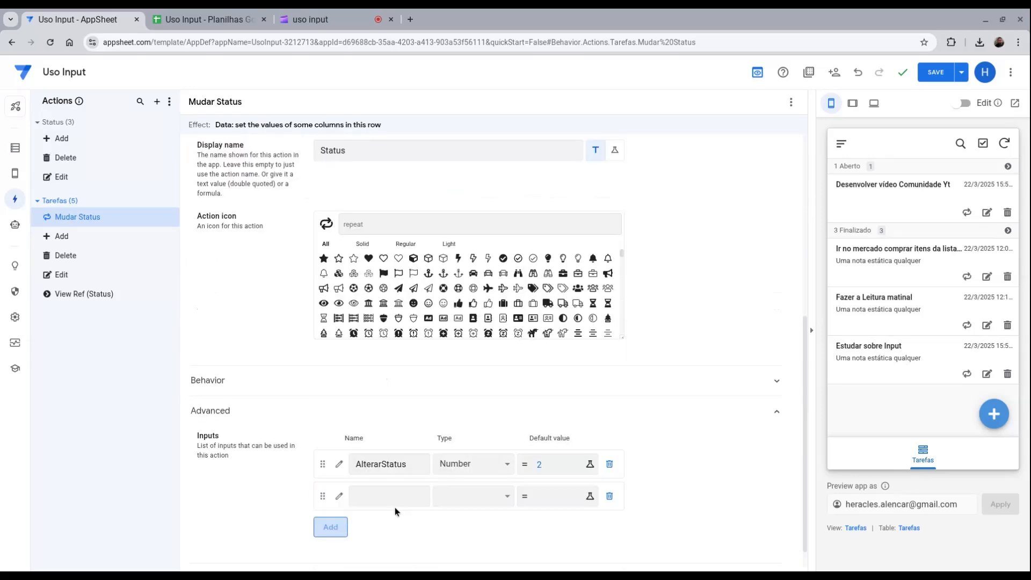
pyautogui.click(394, 496)
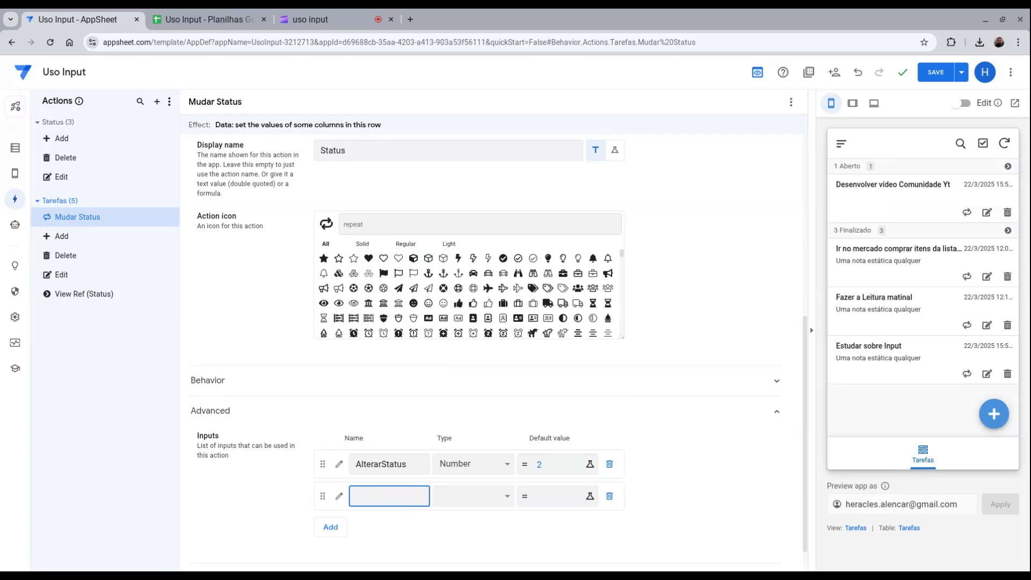
pyautogui.write('InserirNota')
pyautogui.click(464, 503)
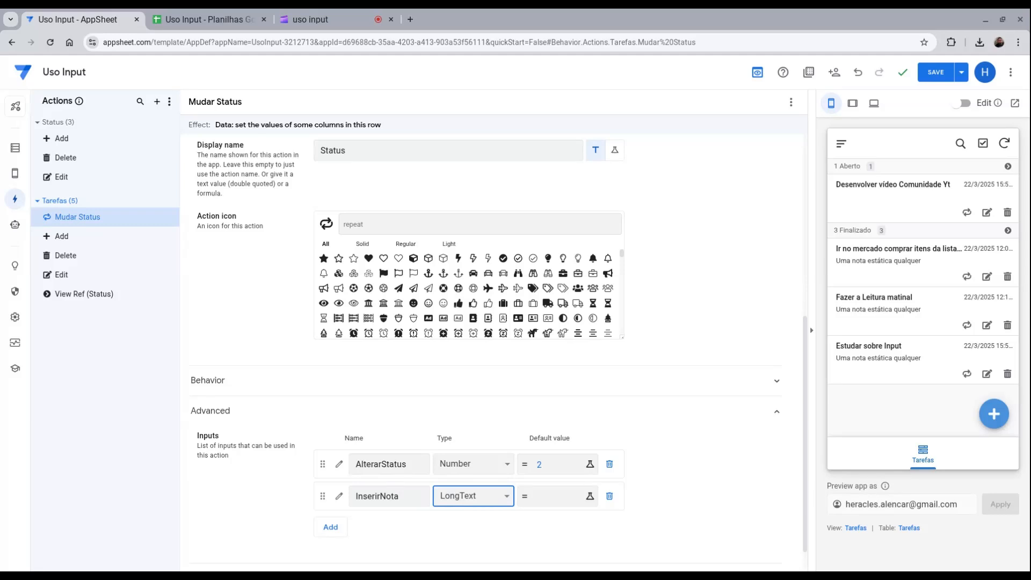
pyautogui.click(580, 501)
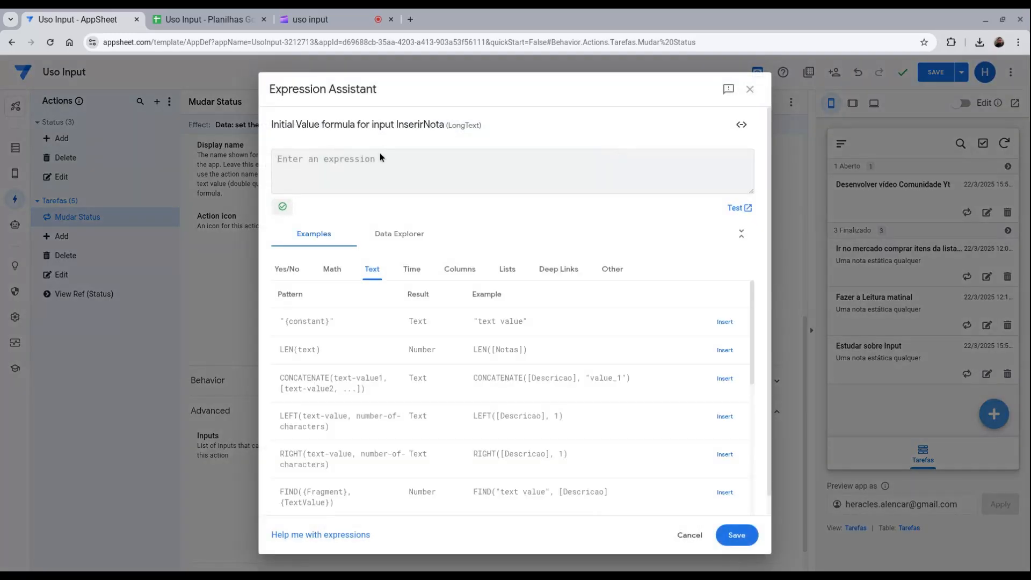
pyautogui.write('"n/a')
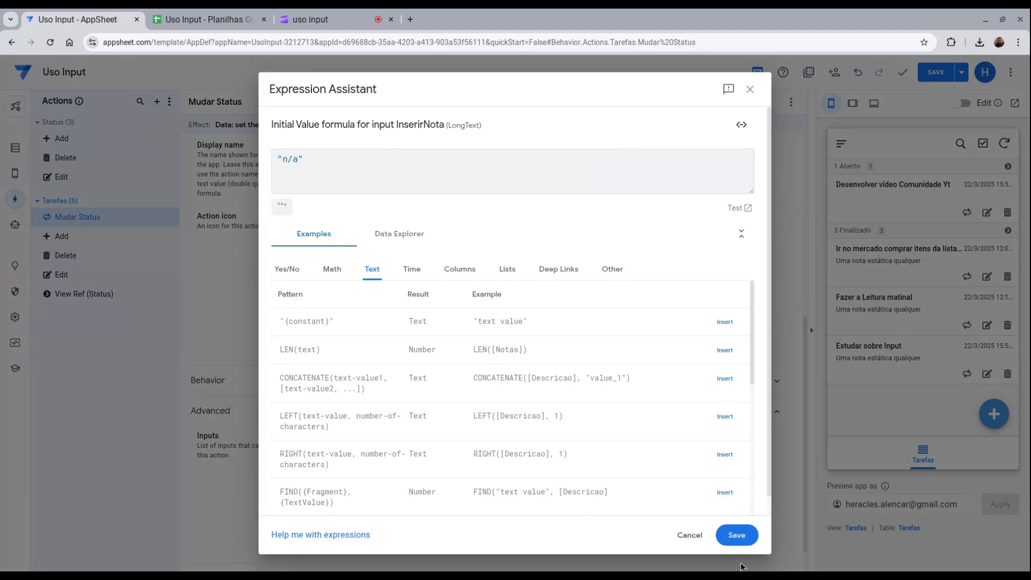
pyautogui.click(729, 545)
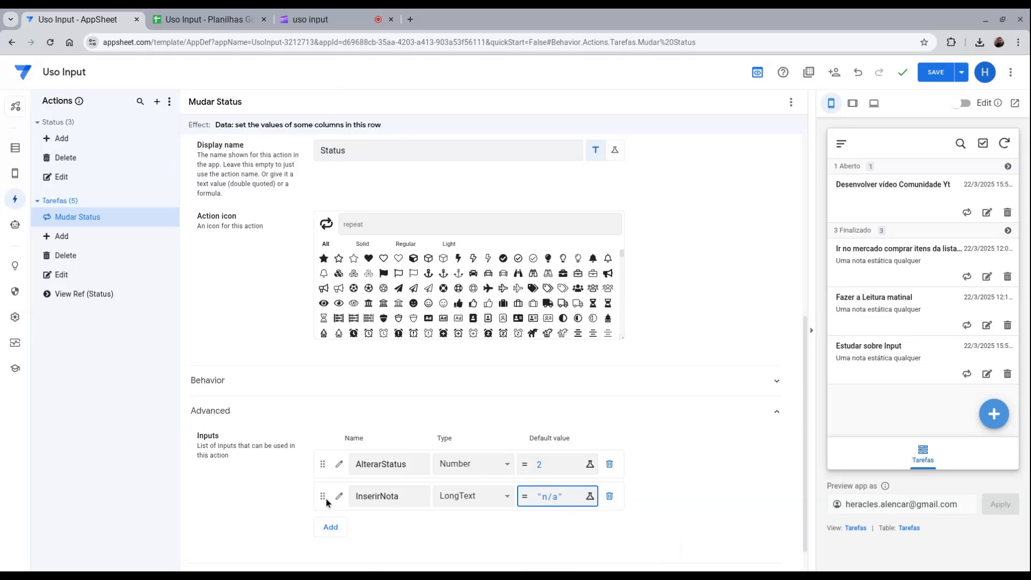
# Step: Replace the Notas column's static text expression with [_INPUT].[InserirNota] and save the expression
pyautogui.moveTo(357, 497); pyautogui.dragTo(430, 496)
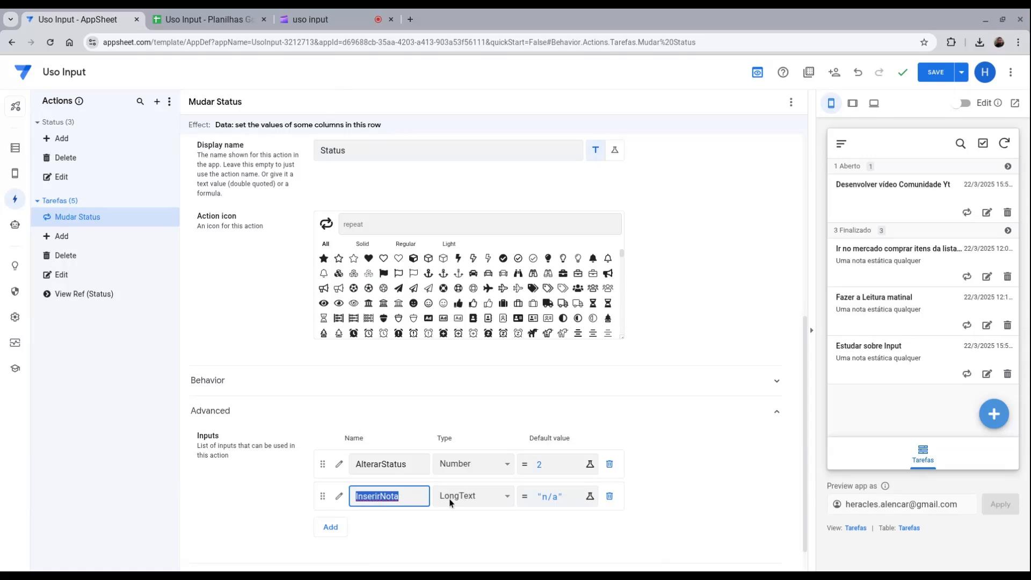
pyautogui.scroll(10, 449, 498)
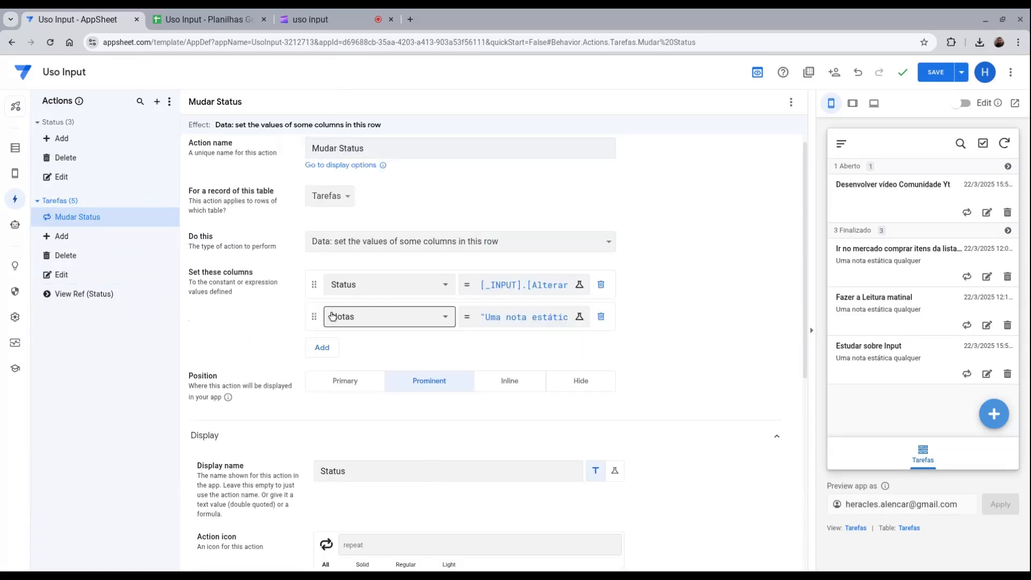
pyautogui.click(543, 331)
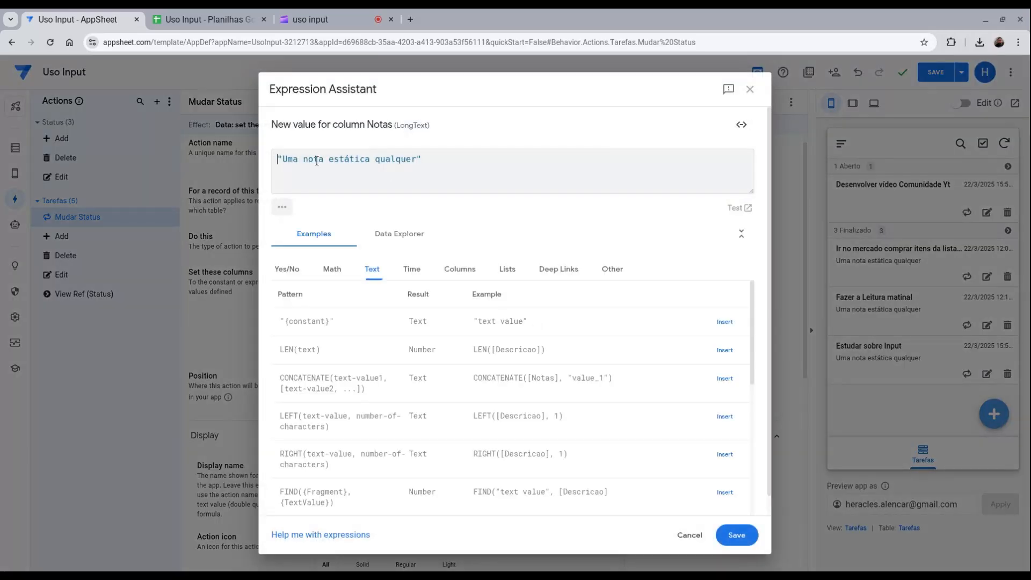
pyautogui.hotkey('ctrl', 'a')
pyautogui.write('[')
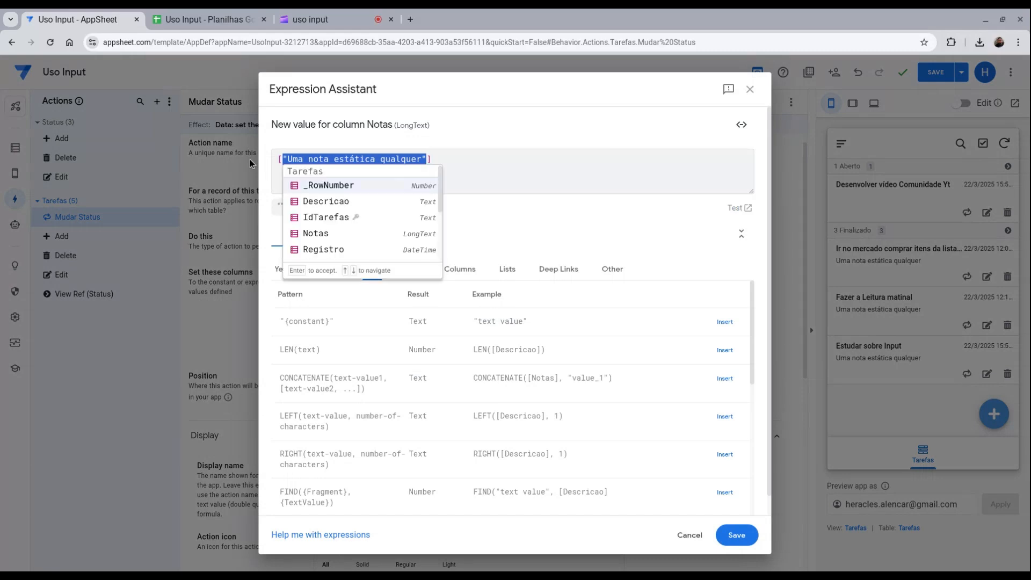
pyautogui.write('_')
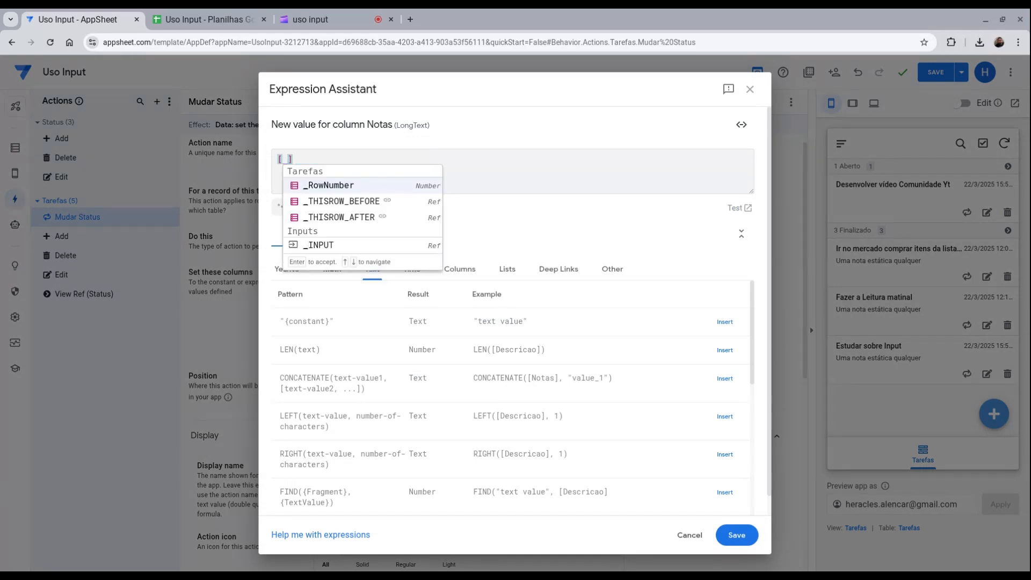
pyautogui.write('I')
pyautogui.press('Return')
pyautogui.write('.')
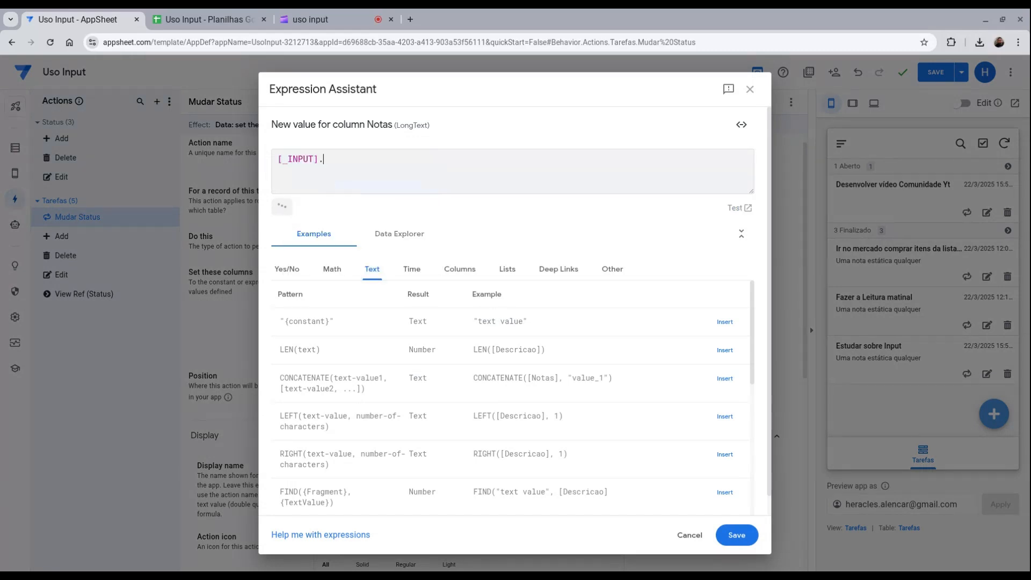
pyautogui.write('[')
pyautogui.press('Down')
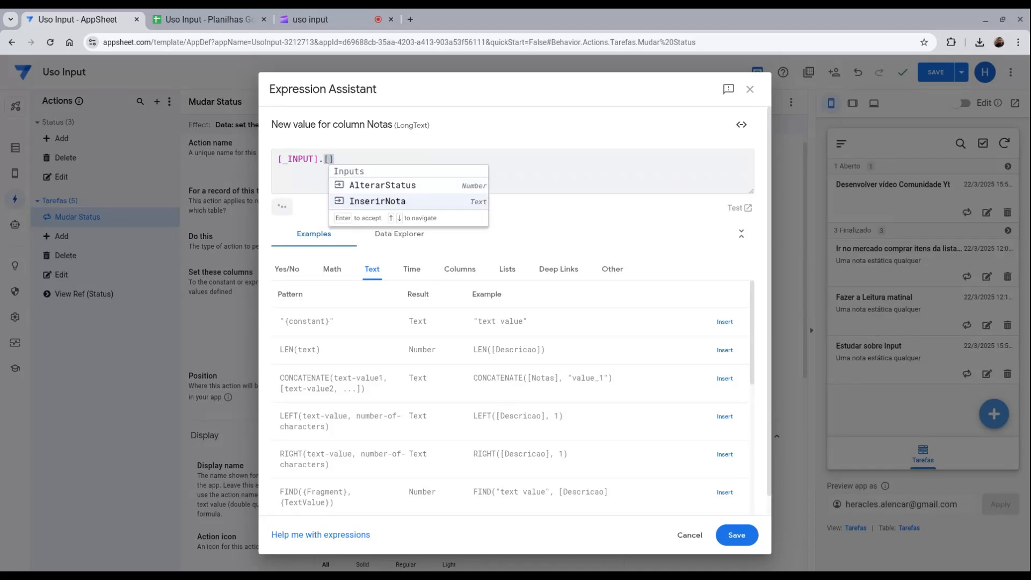
pyautogui.press('Return')
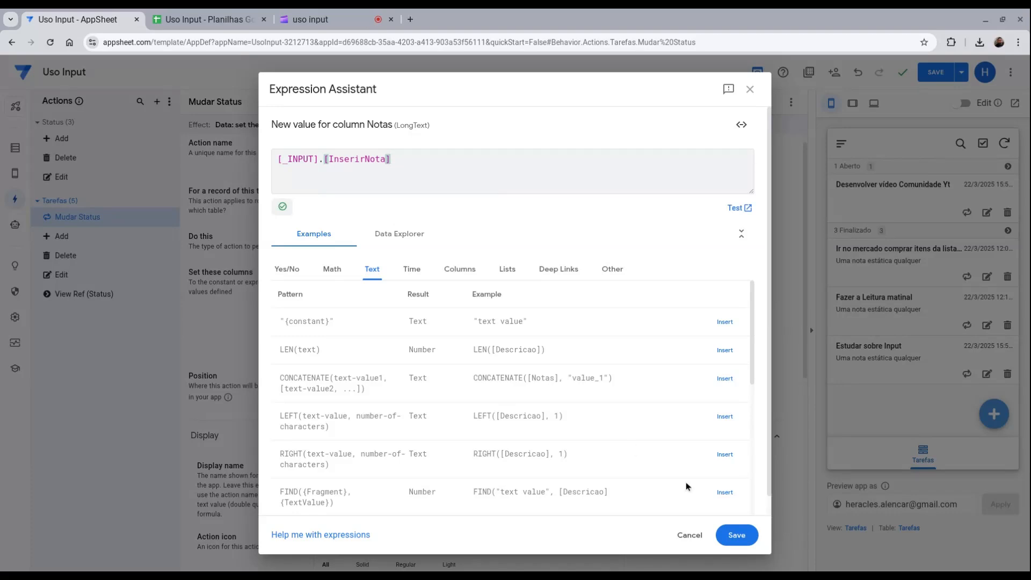
pyautogui.click(737, 535)
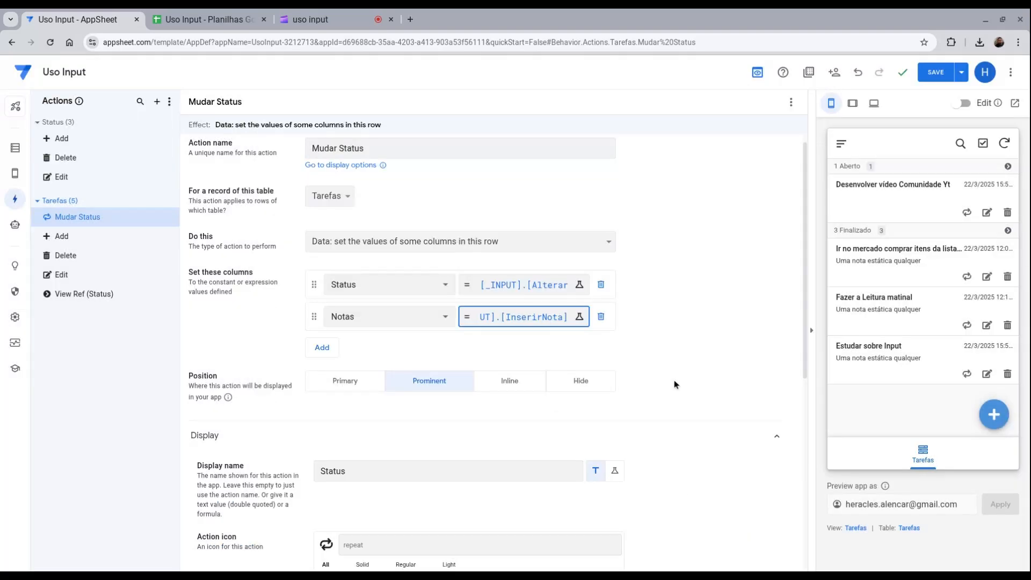
# Step: Review the Mudar Status action's column values and inputs, and save the app
pyautogui.scroll(-4, 675, 384)
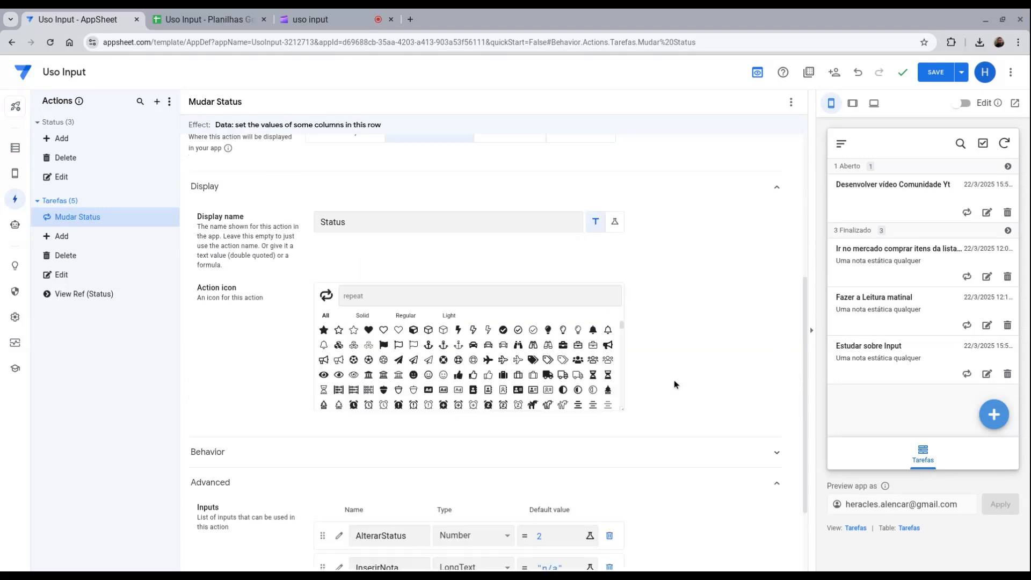
pyautogui.scroll(4, 675, 384)
pyautogui.scroll(1, 675, 379)
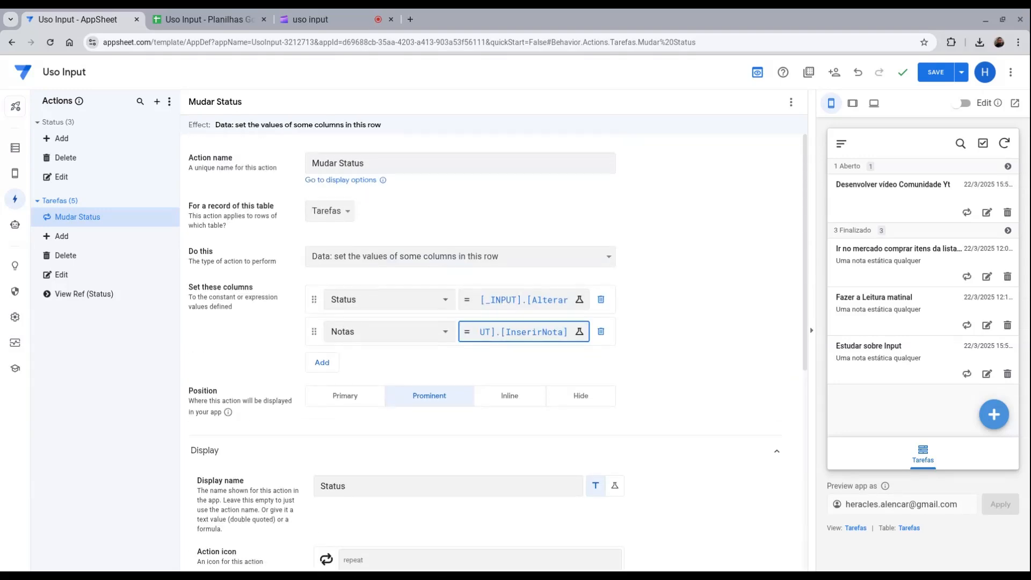
pyautogui.click(935, 74)
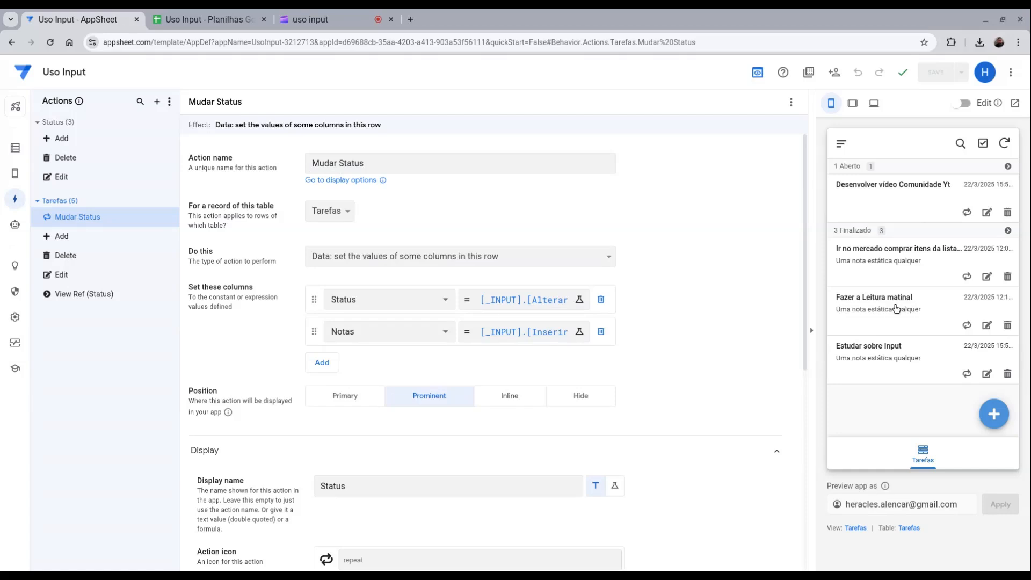
# Step: In the app preview, run the Status action on "Fazer a Leitura matinal" with status 2 Pendente and note "uma nota dinamica"
pyautogui.click(940, 327)
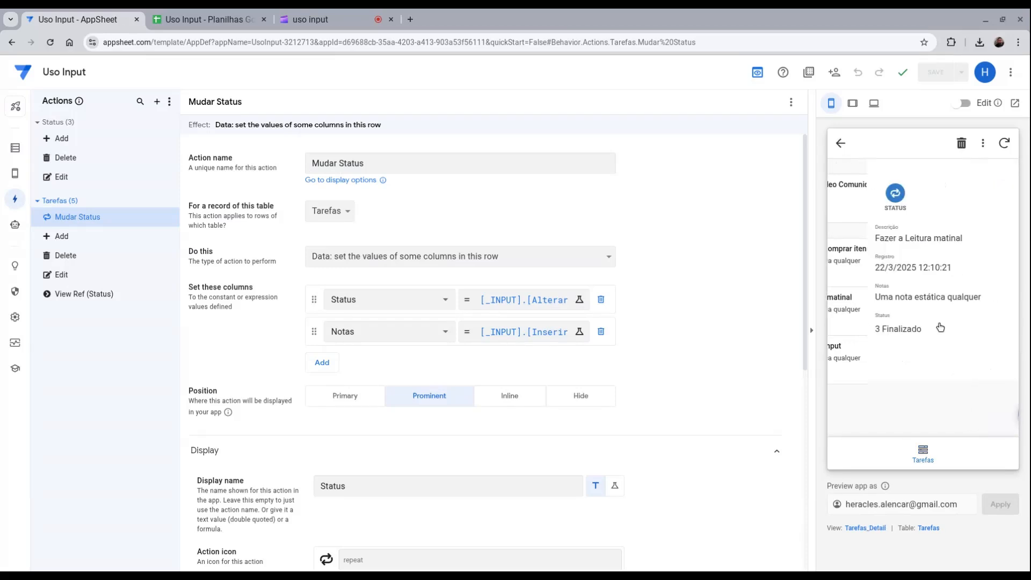
pyautogui.click(858, 195)
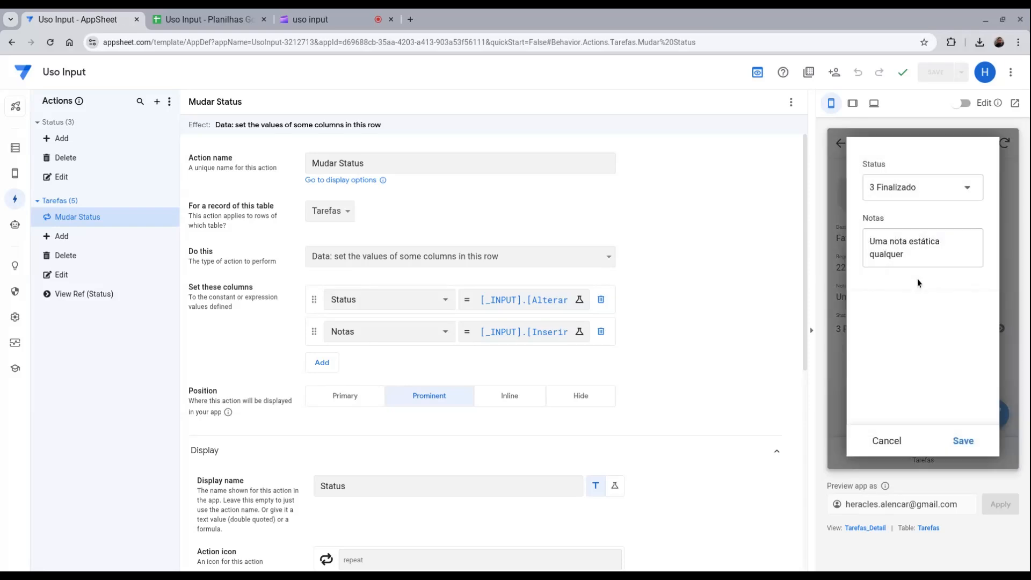
pyautogui.click(898, 196)
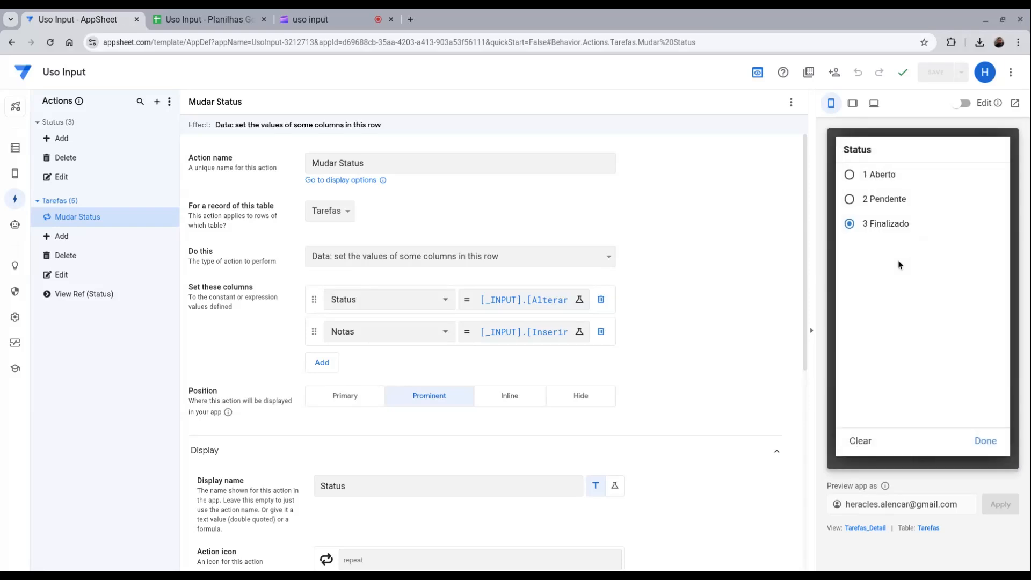
pyautogui.click(876, 200)
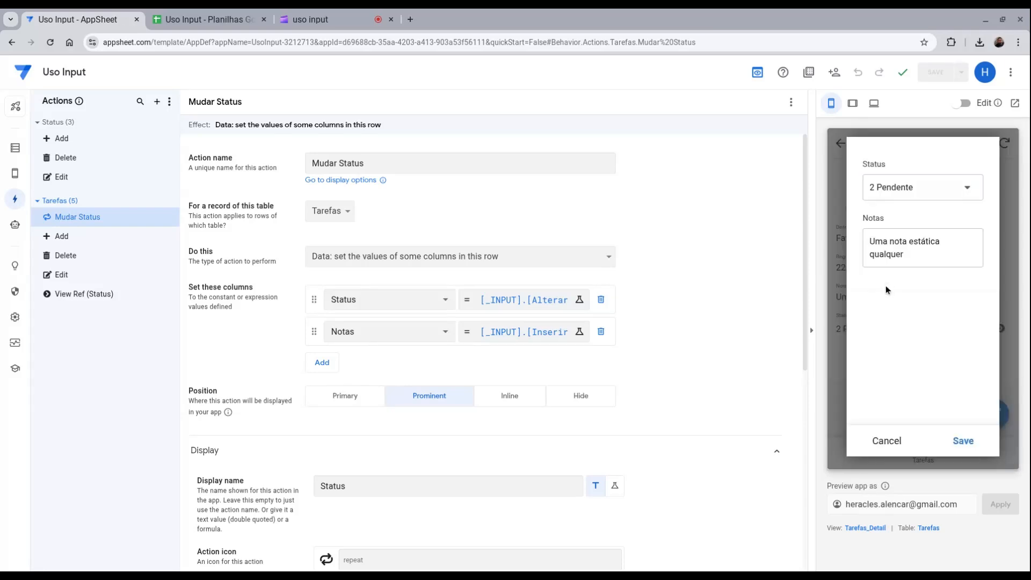
pyautogui.click(934, 256)
pyautogui.moveTo(934, 256); pyautogui.dragTo(856, 260)
pyautogui.press('BackSpace')
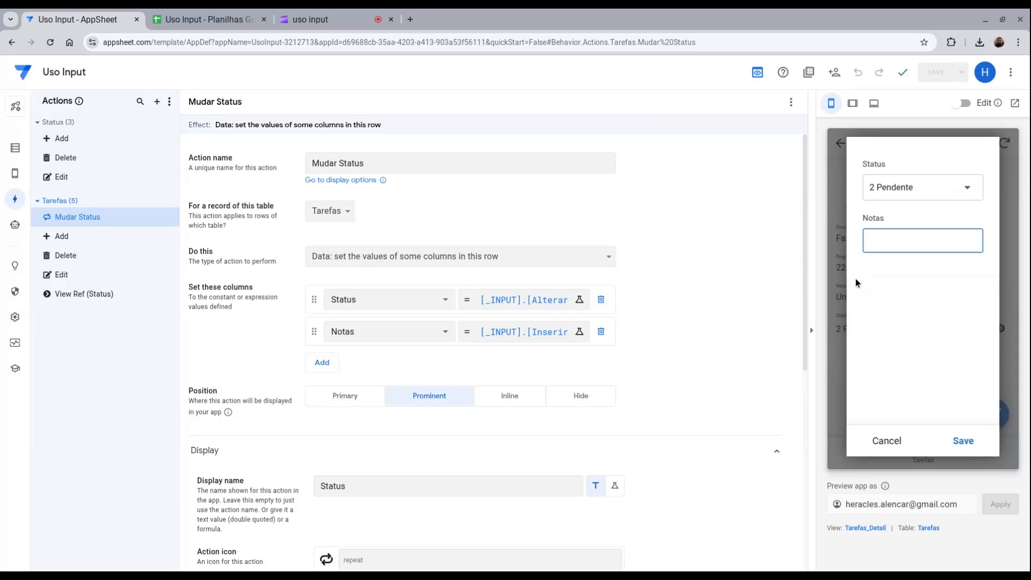
pyautogui.write('uma no')
pyautogui.write('ta dinami')
pyautogui.write('i')
pyautogui.click(970, 440)
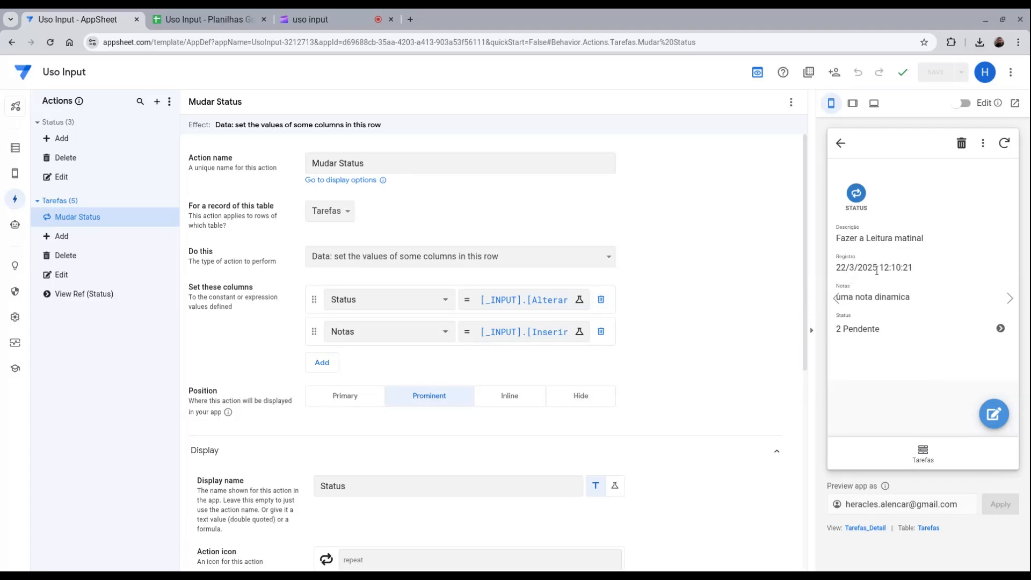
# Step: Change the status of "Fazer a Leitura matinal" to 1 Aberto through the Status action and return to the Tarefas list
pyautogui.click(860, 198)
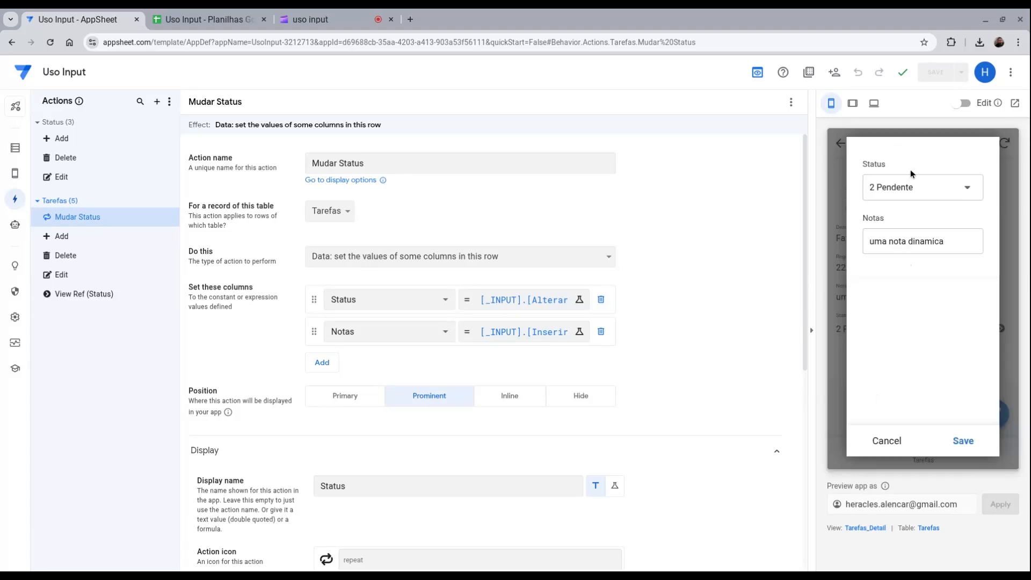
pyautogui.click(896, 181)
pyautogui.click(894, 179)
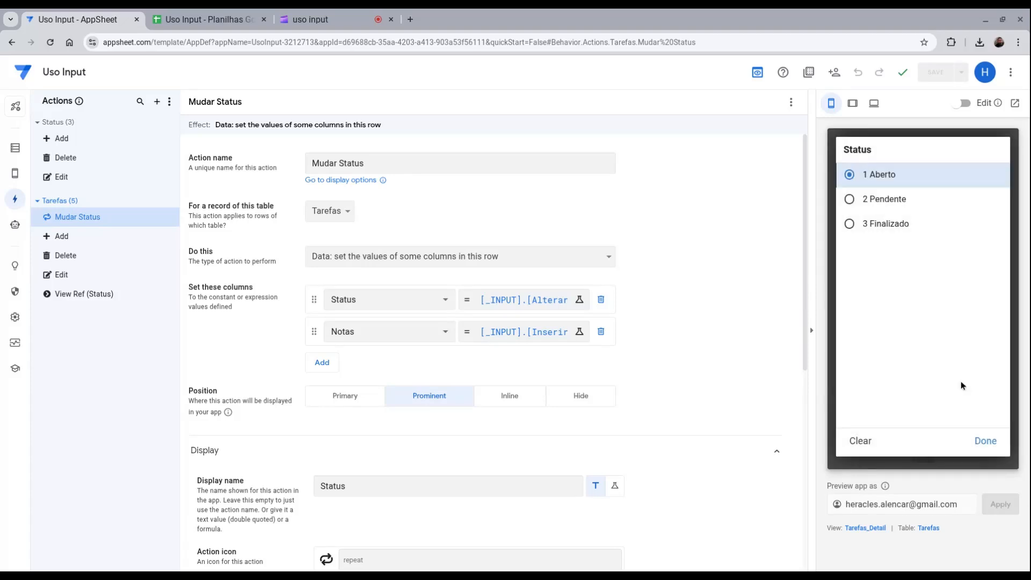
pyautogui.click(961, 439)
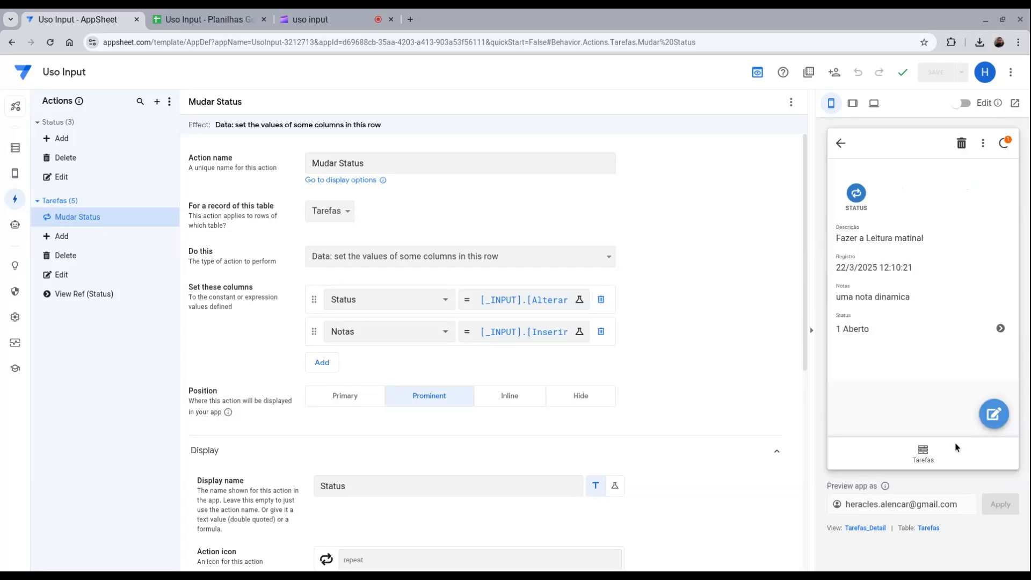
pyautogui.click(931, 464)
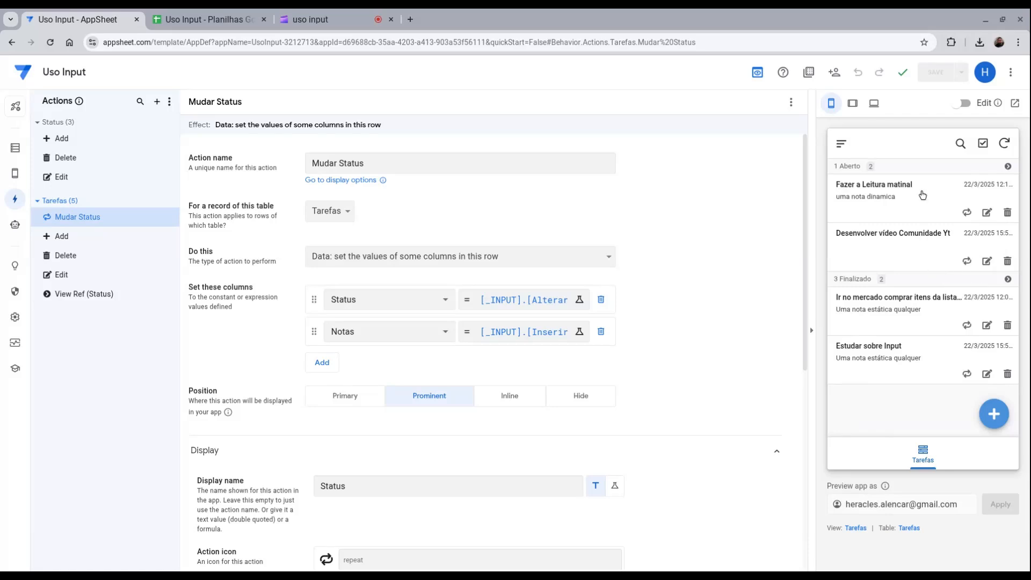
# Step: Run the Status action on "Desenvolver vídeo Comunidade Yt" with status 3 Finalizado and note "Uma nota dinâmica de quase finalizado"
pyautogui.click(966, 262)
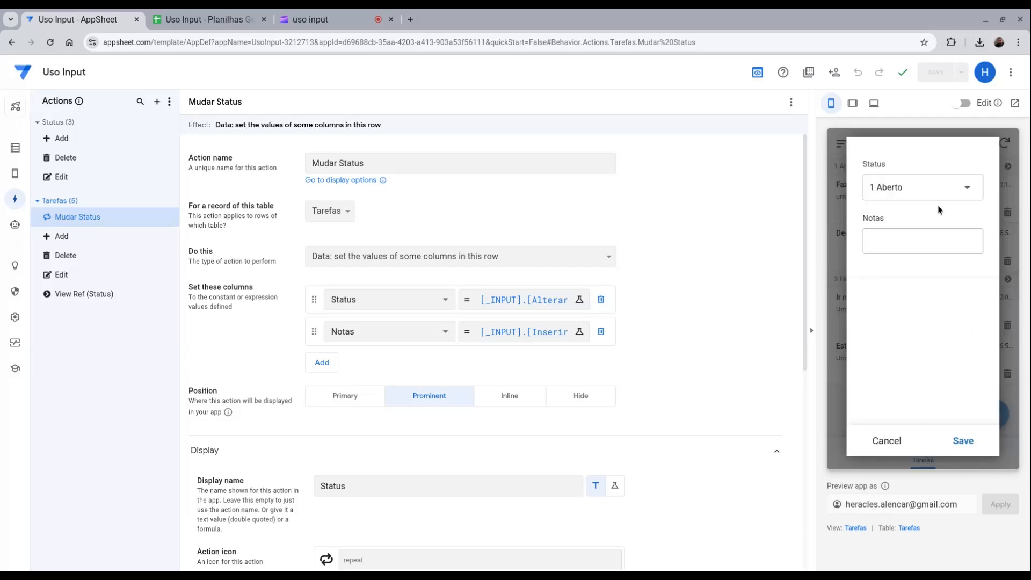
pyautogui.click(931, 210)
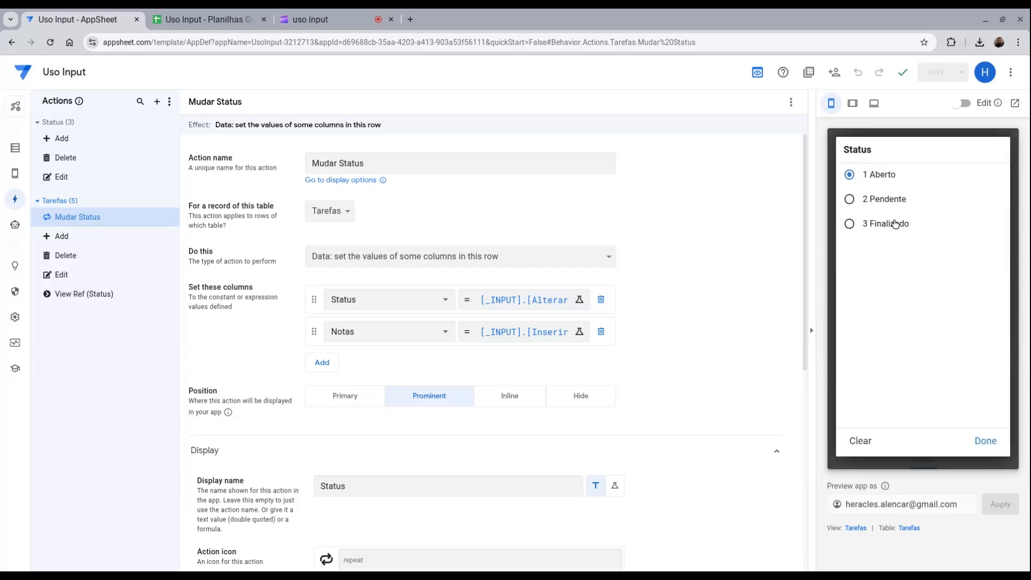
pyautogui.click(895, 224)
pyautogui.click(913, 245)
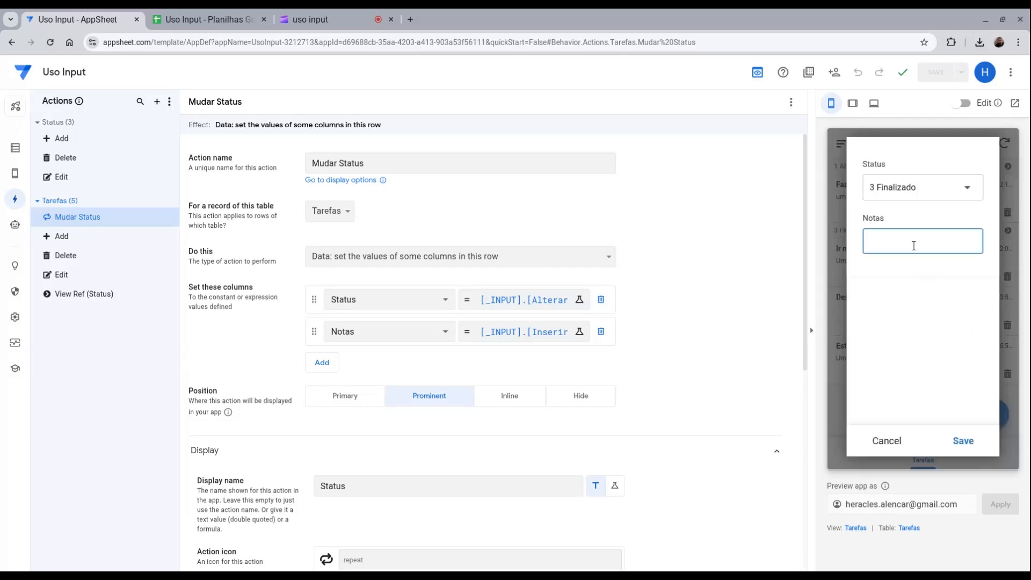
pyautogui.write('Uma nota dinâmica de quaer fi')
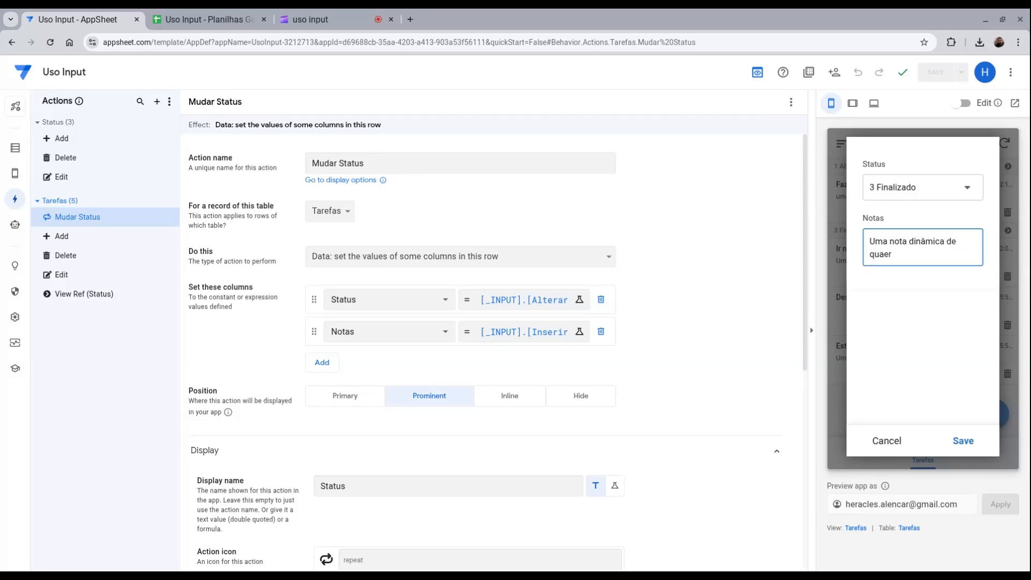
pyautogui.press('BackSpace')
pyautogui.press('BackSpace')
pyautogui.write('se finalizado')
pyautogui.click(954, 442)
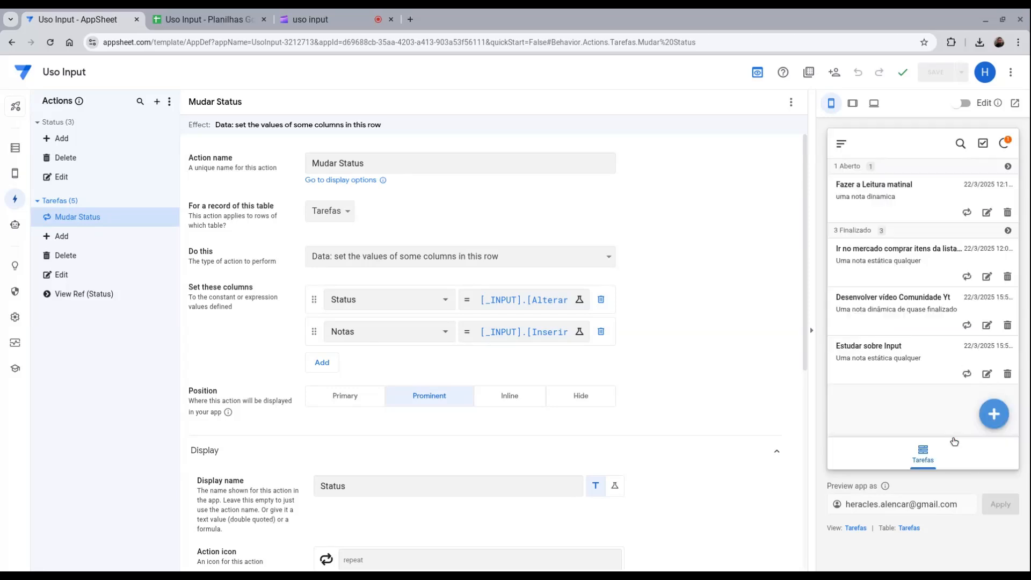